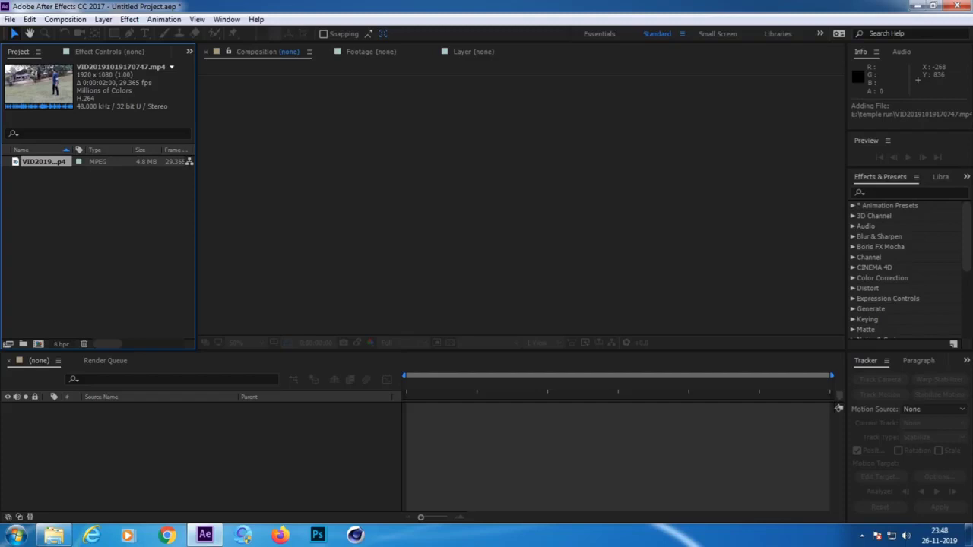
pyautogui.moveTo(43, 161); pyautogui.dragTo(38, 344)
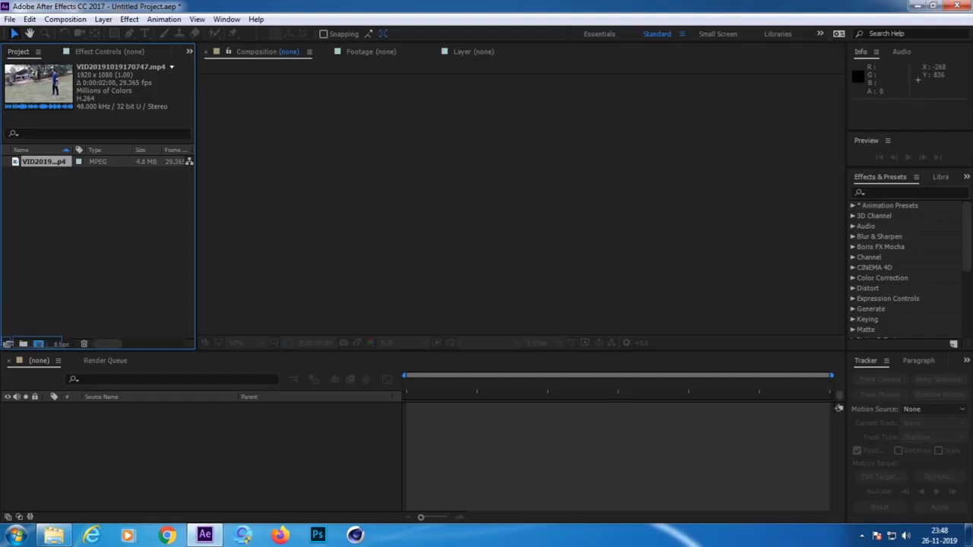
pyautogui.moveTo(38, 344); pyautogui.dragTo(44, 162)
pyautogui.moveTo(44, 161)
pyautogui.mouseDown()
pyautogui.moveTo(15, 330)
pyautogui.moveTo(38, 344)
pyautogui.mouseUp()
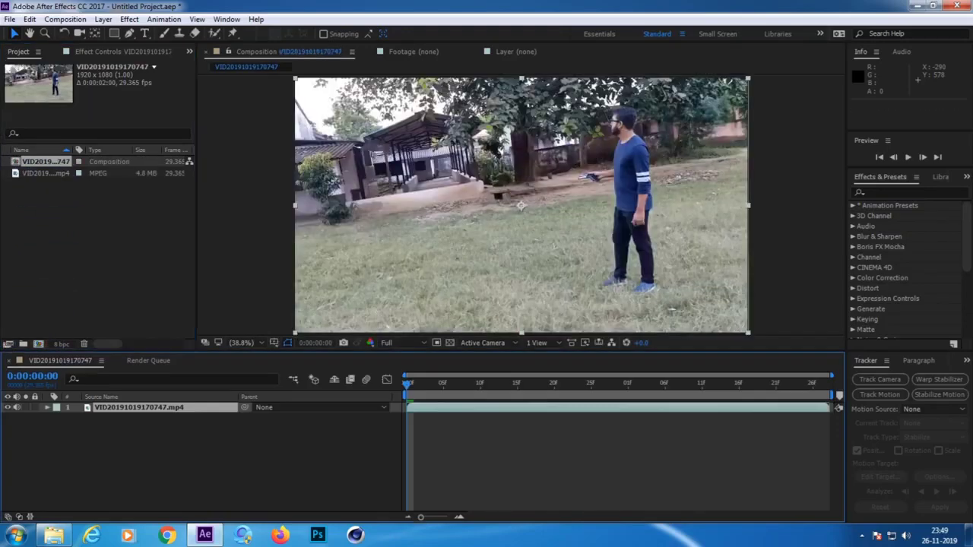
pyautogui.press('space')
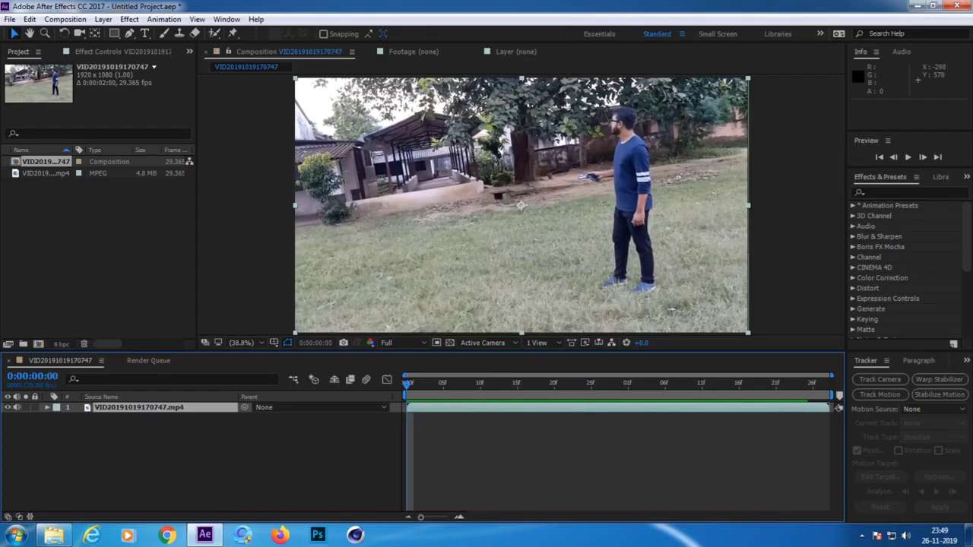
# - Slide the clip layer left so its opening frames start before the composition, then preview
pyautogui.moveTo(609, 408); pyautogui.dragTo(527, 408)
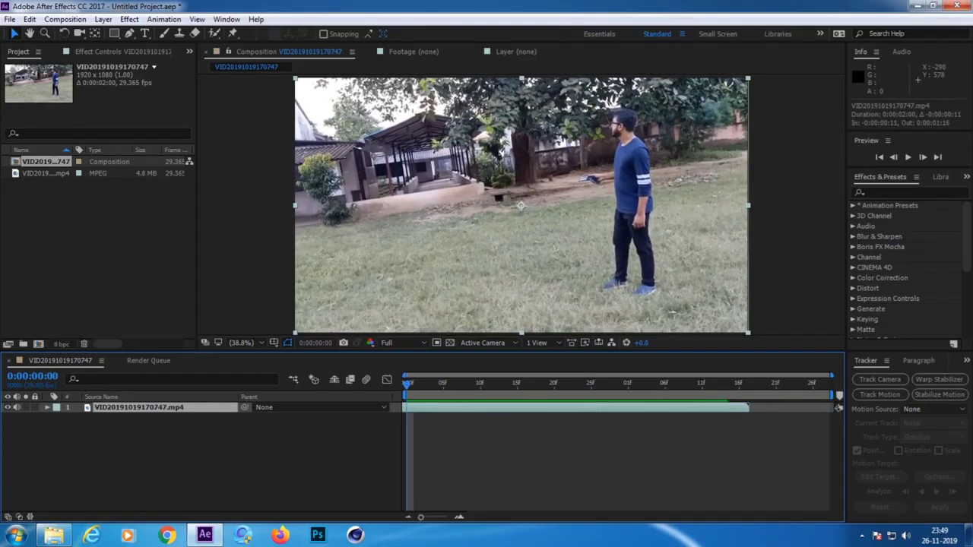
pyautogui.moveTo(599, 408)
pyautogui.mouseDown()
pyautogui.moveTo(507, 408)
pyautogui.moveTo(529, 408)
pyautogui.mouseUp()
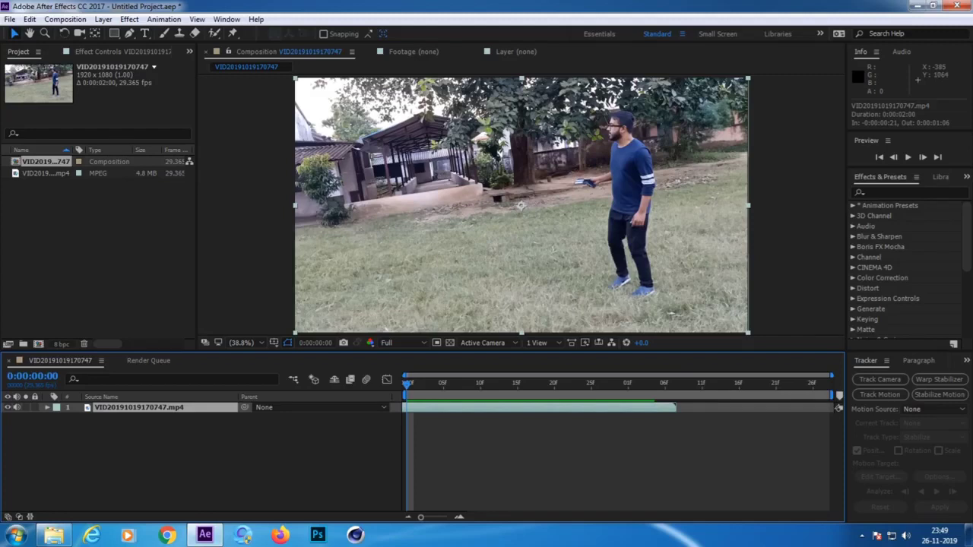
pyautogui.hotkey('ctrl', 'd')
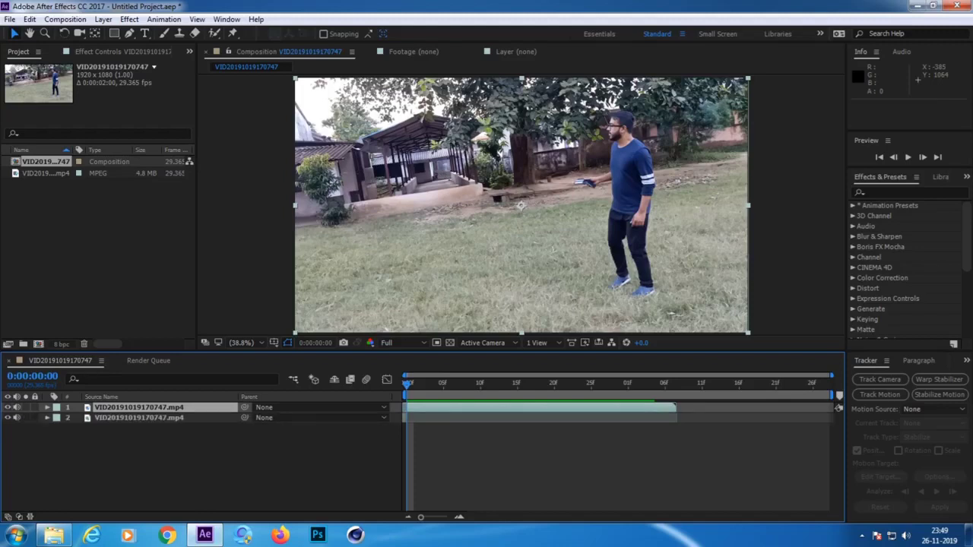
pyautogui.click(138, 418)
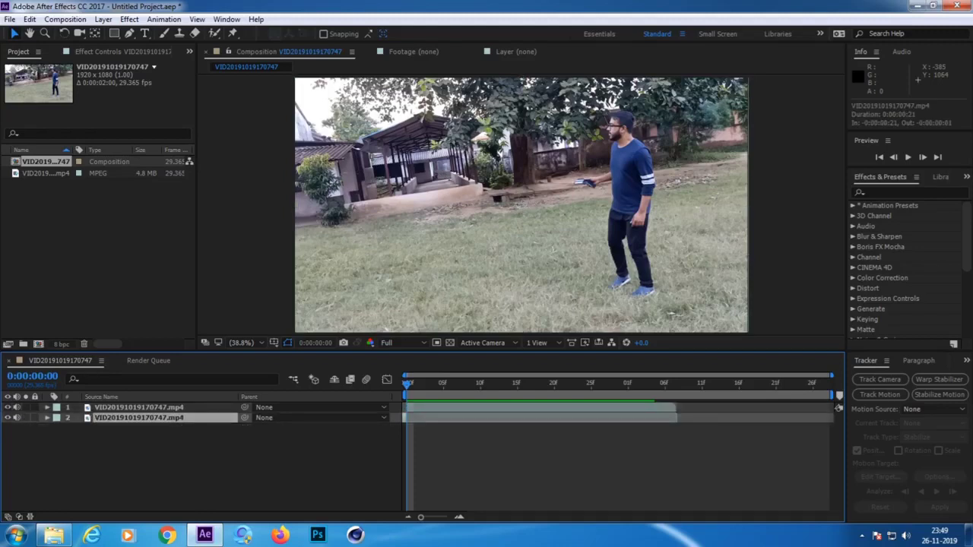
pyautogui.press('Delete')
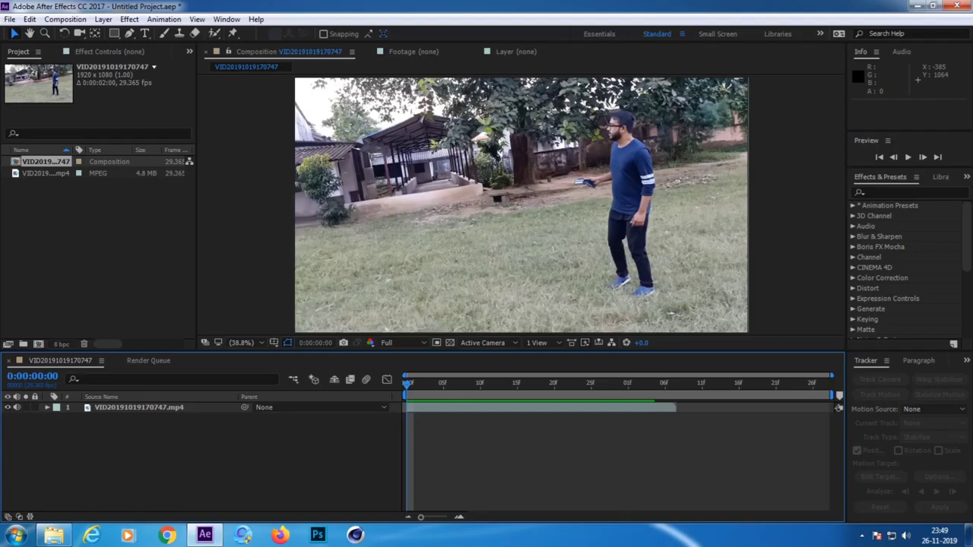
pyautogui.press('space')
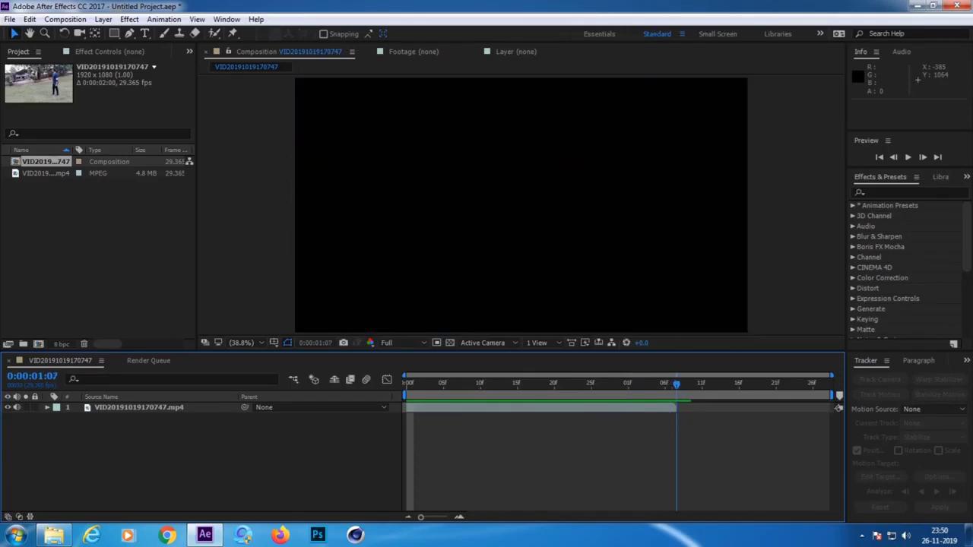
# - End the work area at the clip's last frame and trim the composition to 0:00:01:08
pyautogui.press('space')
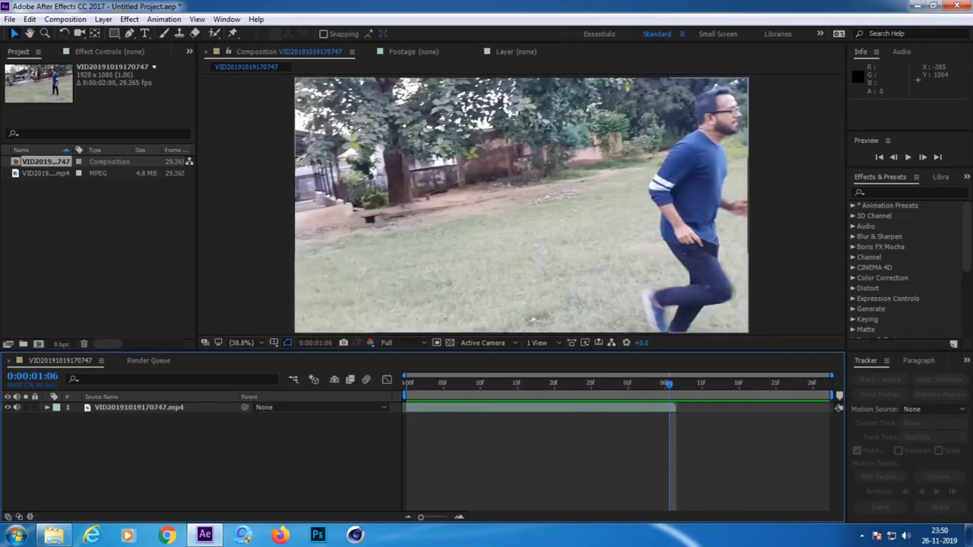
pyautogui.press('n')
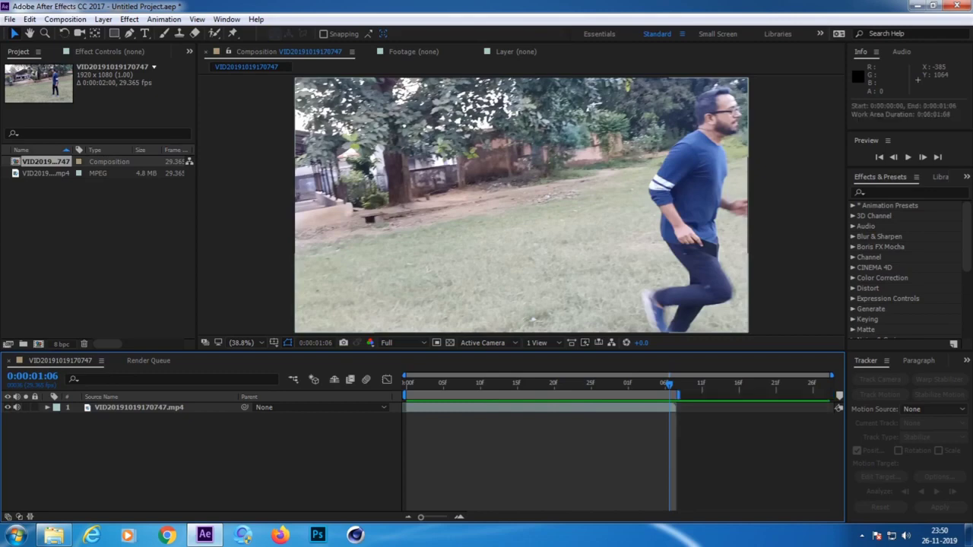
pyautogui.rightClick(662, 396)
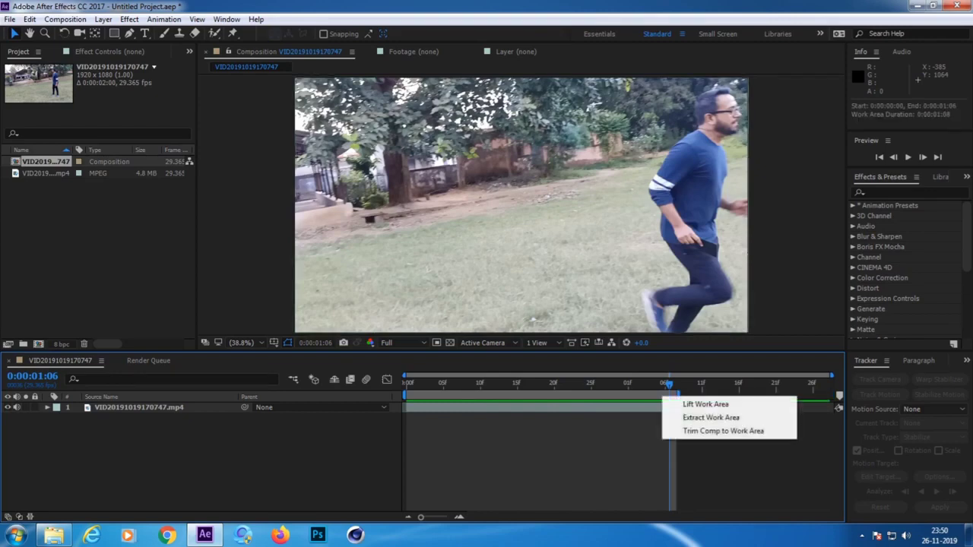
pyautogui.click(722, 431)
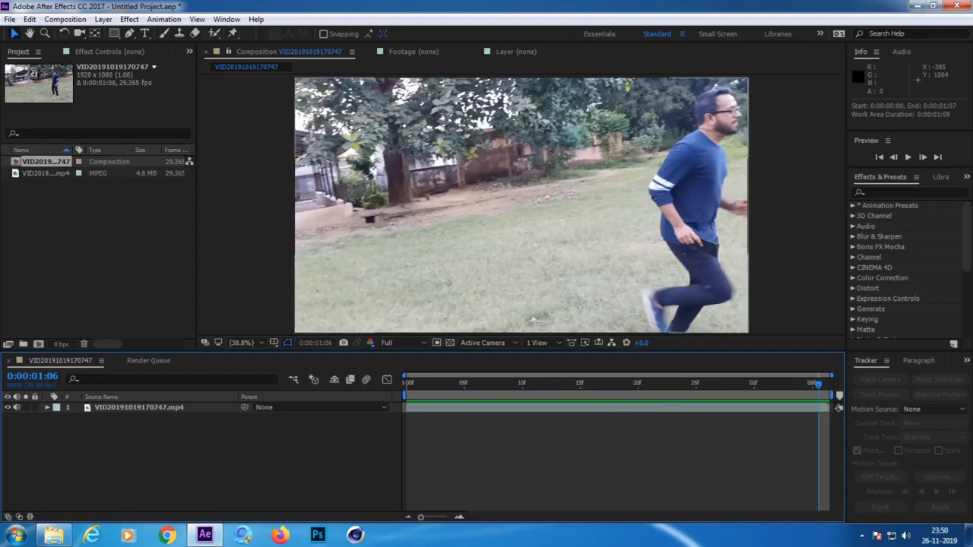
pyautogui.click(646, 384)
pyautogui.press('space')
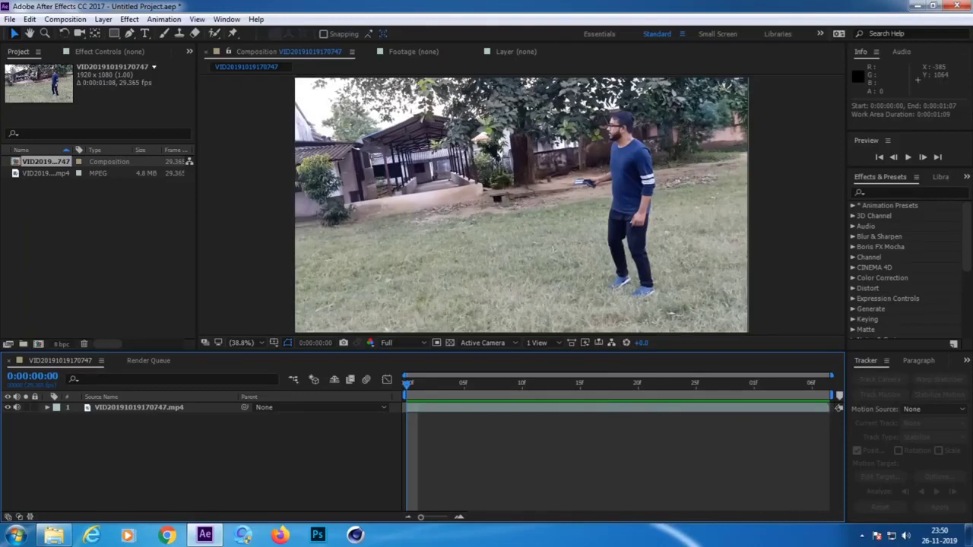
pyautogui.click(139, 408)
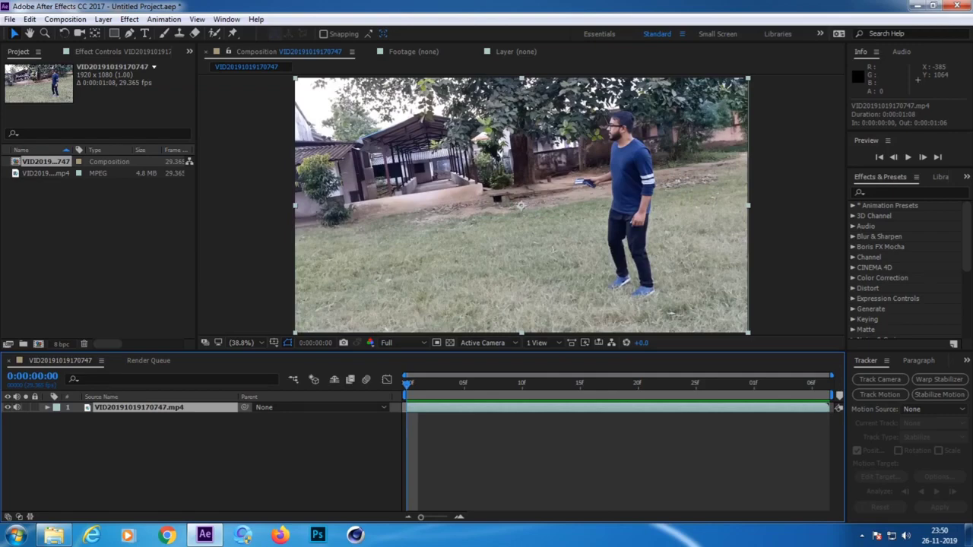
pyautogui.rightClick(175, 407)
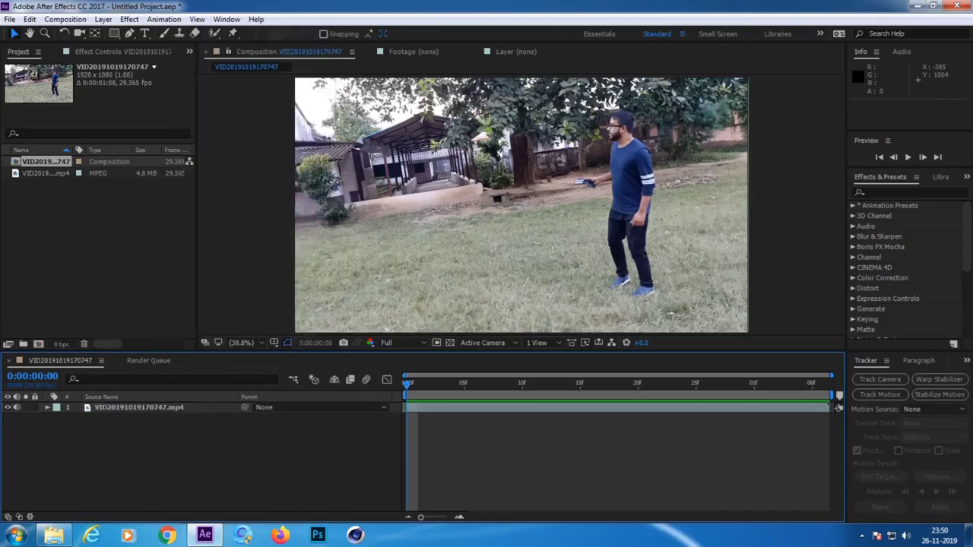
pyautogui.click(218, 456)
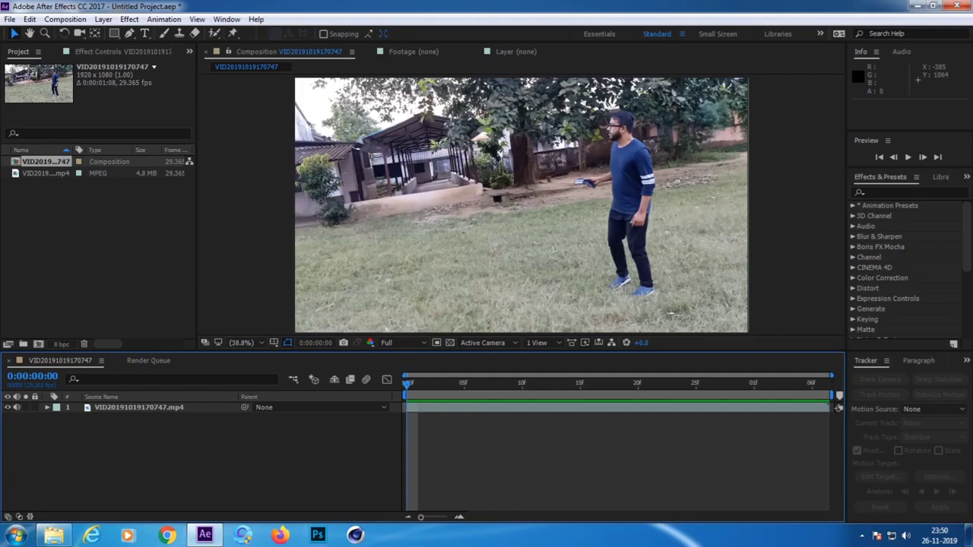
pyautogui.click(967, 360)
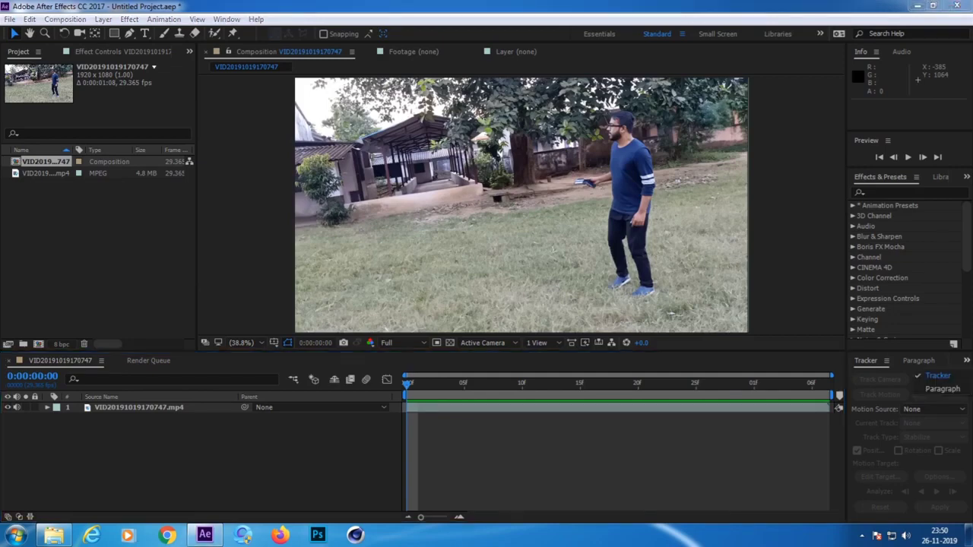
pyautogui.click(937, 376)
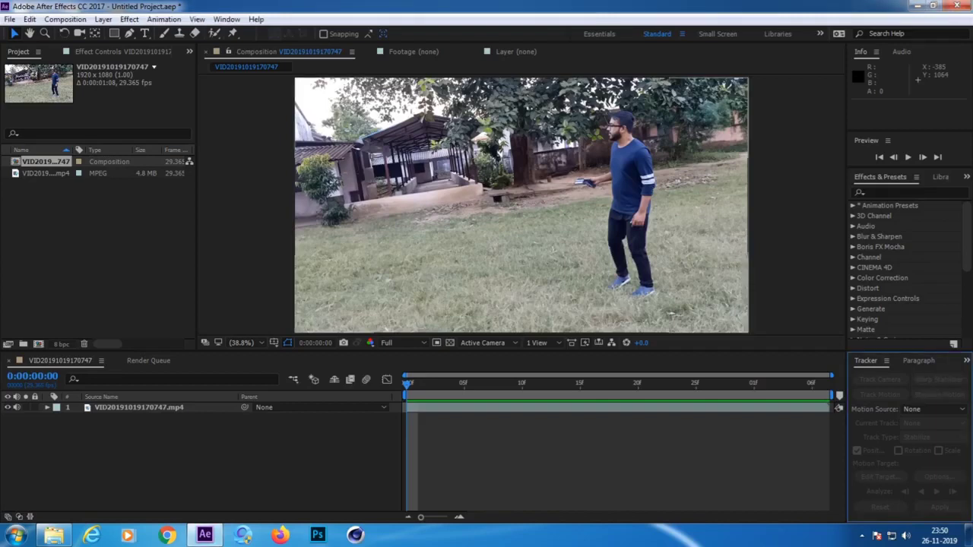
pyautogui.click(139, 408)
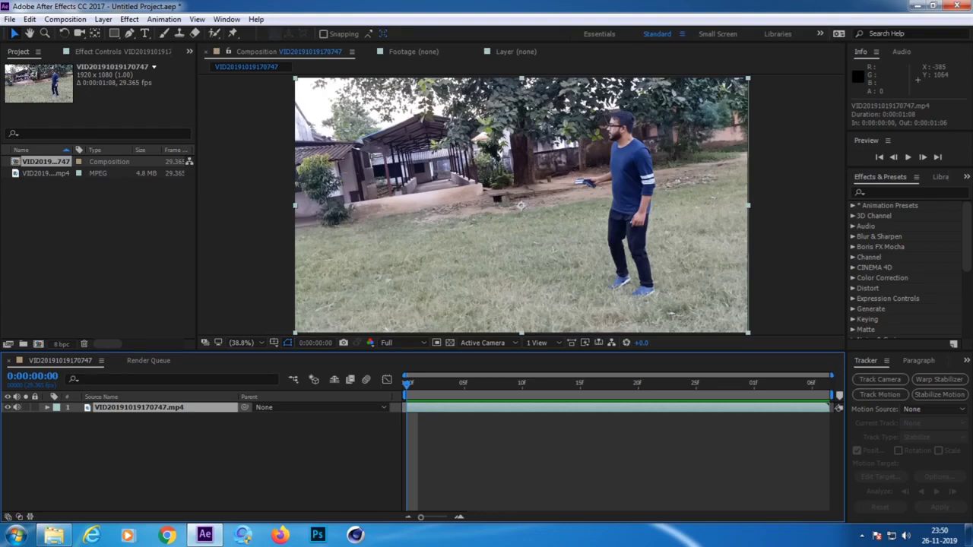
# - Add Tracker 1 with Track Point 1 to the clip layer, viewing the Layer panel at 50%
pyautogui.rightClick(150, 408)
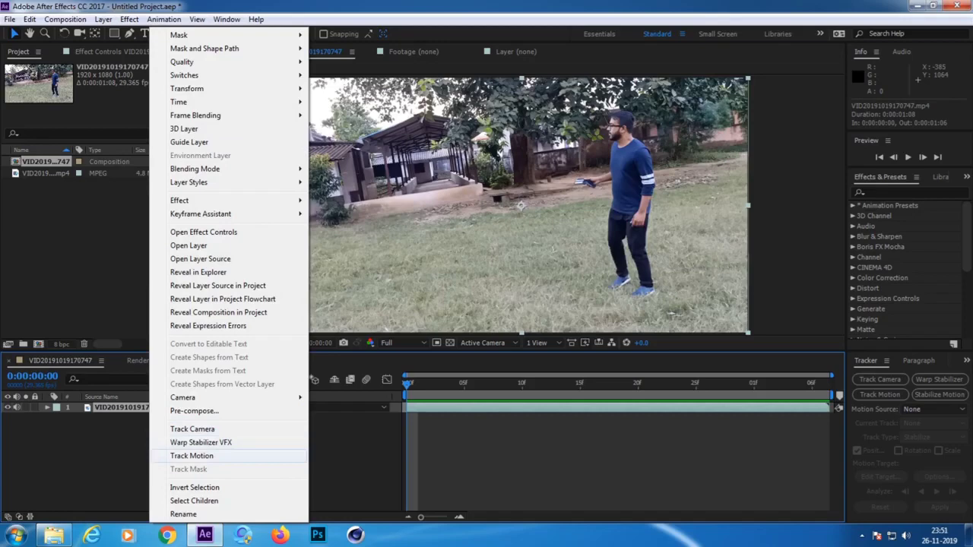
pyautogui.click(191, 456)
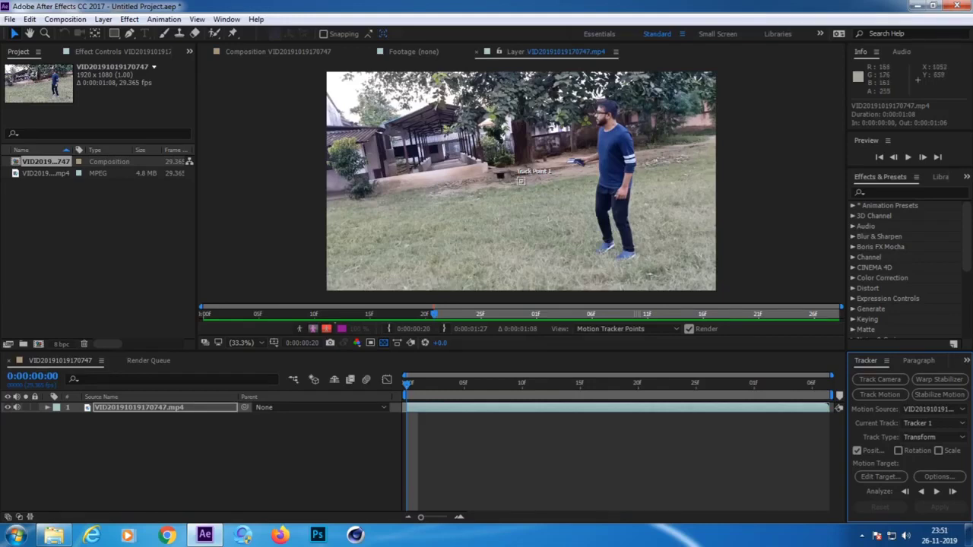
pyautogui.press('/')
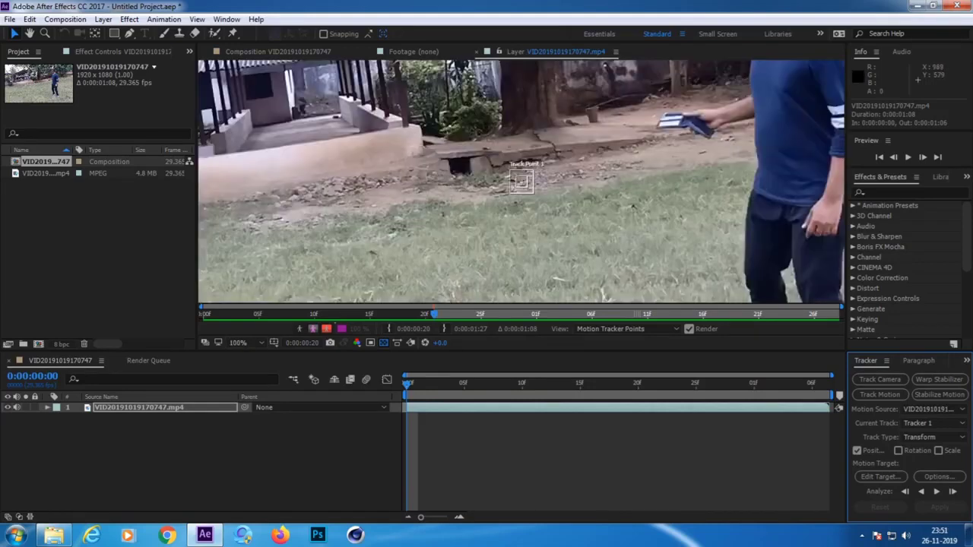
pyautogui.press(',')
pyautogui.press(',')
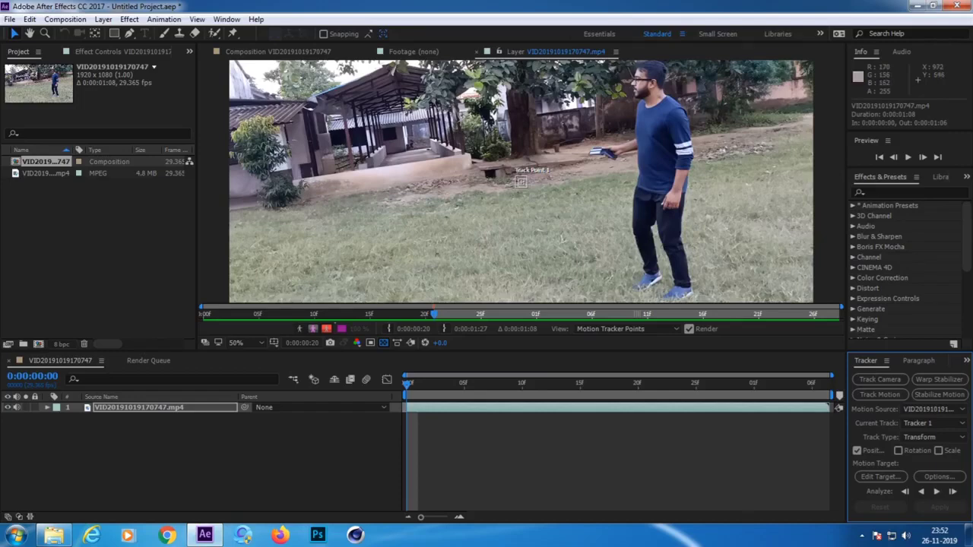
# - Place Track Point 1 on the dark gap under the small slab and widen its search region
pyautogui.click(521, 181)
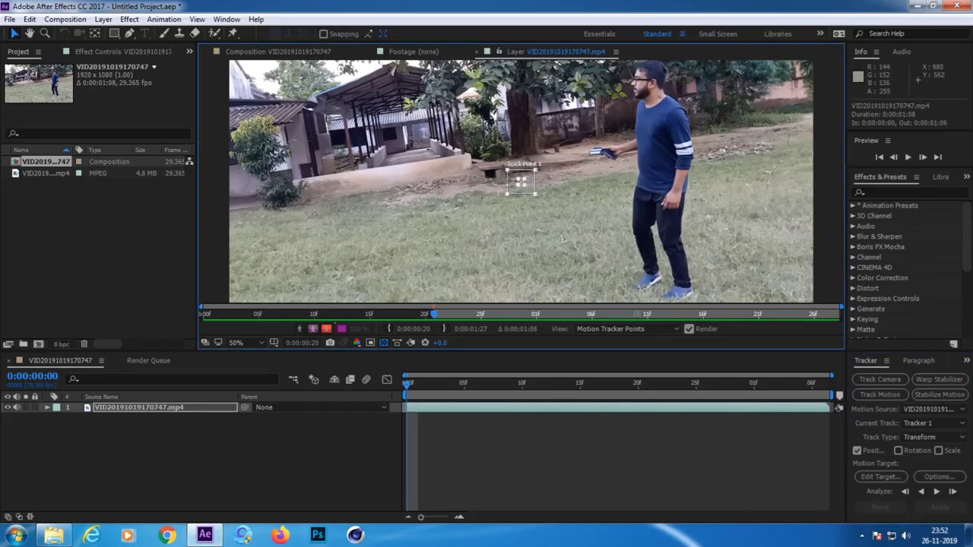
pyautogui.moveTo(521, 181); pyautogui.dragTo(527, 179)
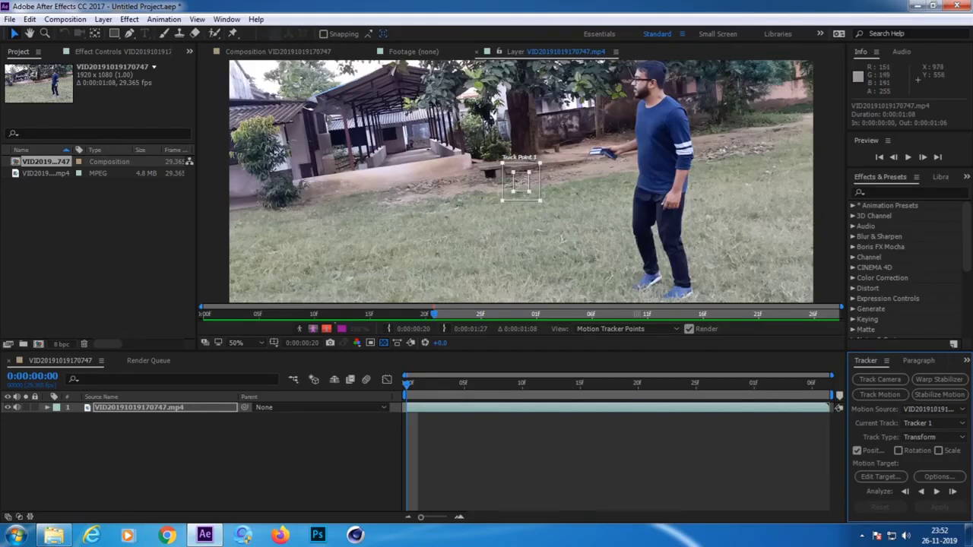
pyautogui.moveTo(521, 181)
pyautogui.mouseDown()
pyautogui.moveTo(503, 168)
pyautogui.moveTo(539, 164)
pyautogui.moveTo(495, 173)
pyautogui.mouseUp()
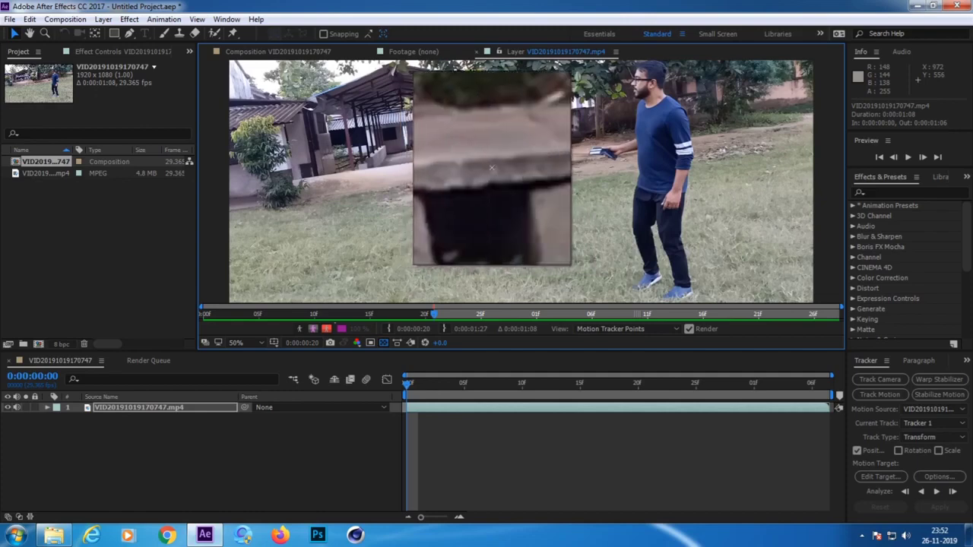
pyautogui.moveTo(494, 174); pyautogui.dragTo(490, 173)
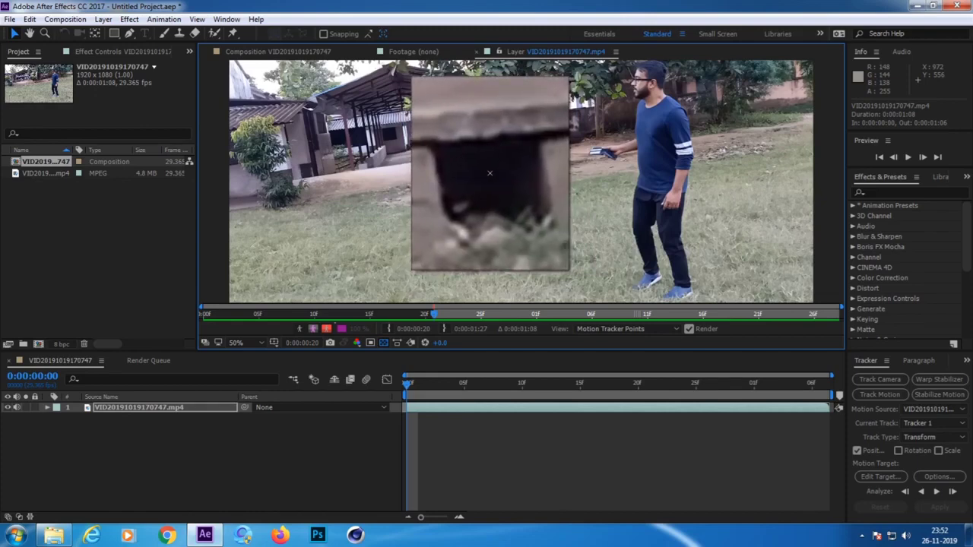
pyautogui.moveTo(489, 173)
pyautogui.mouseDown()
pyautogui.moveTo(462, 147)
pyautogui.moveTo(491, 173)
pyautogui.mouseUp()
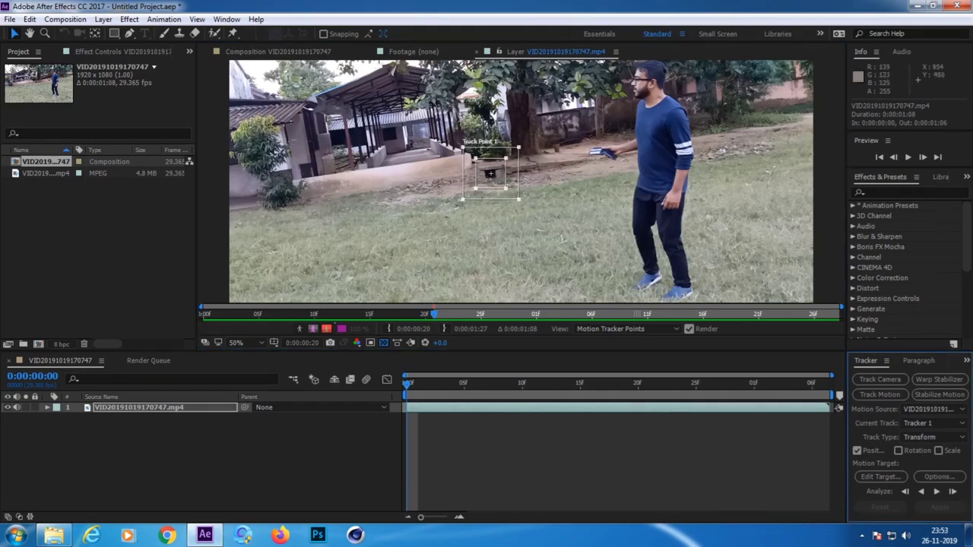
pyautogui.moveTo(520, 191); pyautogui.dragTo(522, 195)
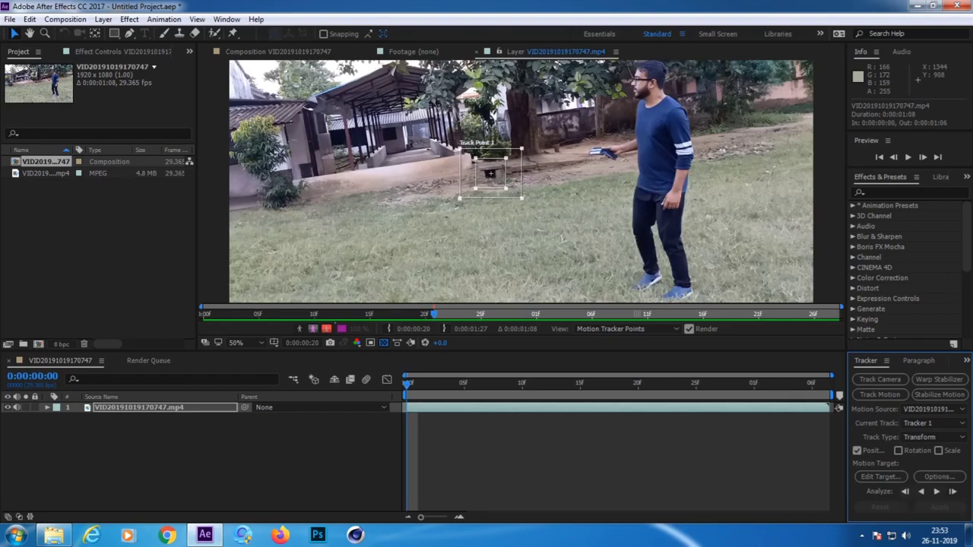
# - Analyze Track Point 1 five single frames forward, then track it to the end of the clip
pyautogui.click(953, 491)
pyautogui.click(953, 491)
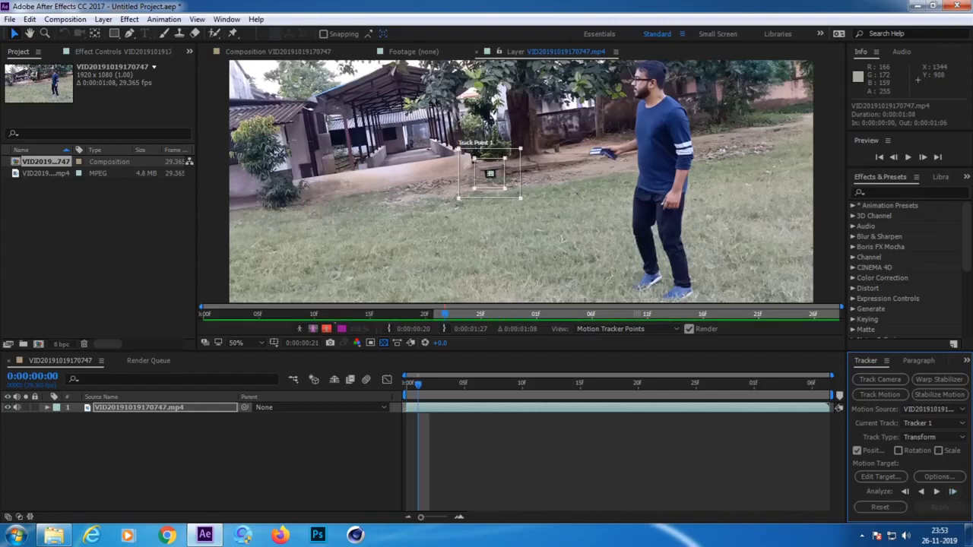
pyautogui.click(953, 491)
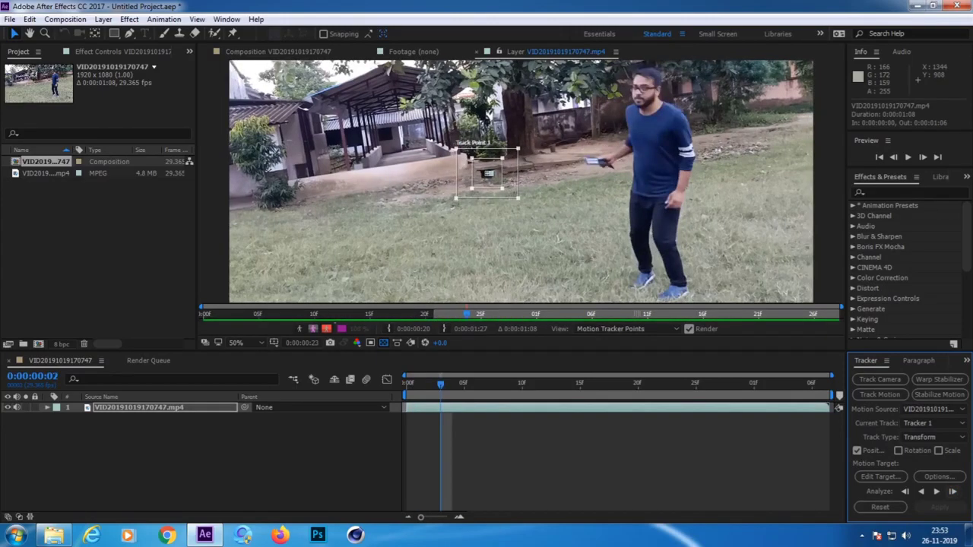
pyautogui.click(953, 492)
pyautogui.click(952, 491)
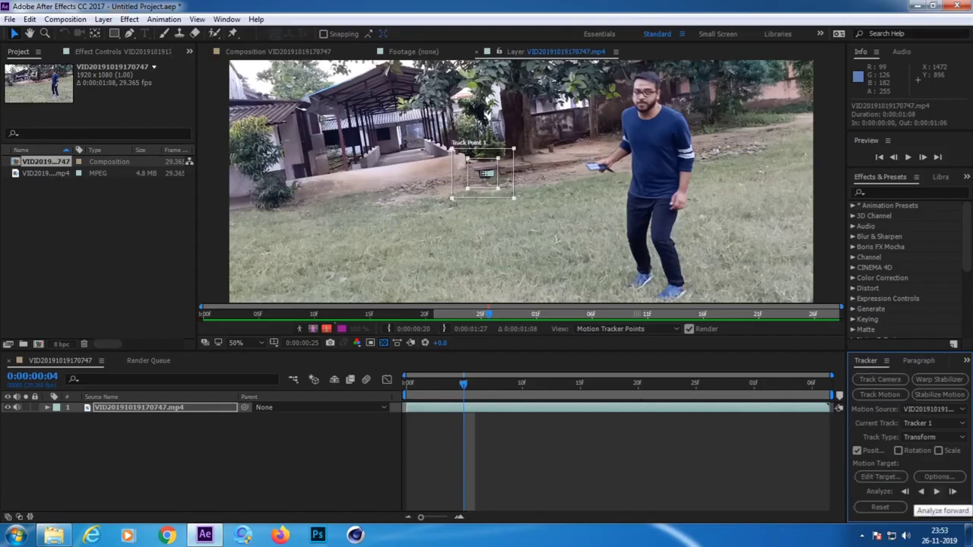
pyautogui.click(937, 492)
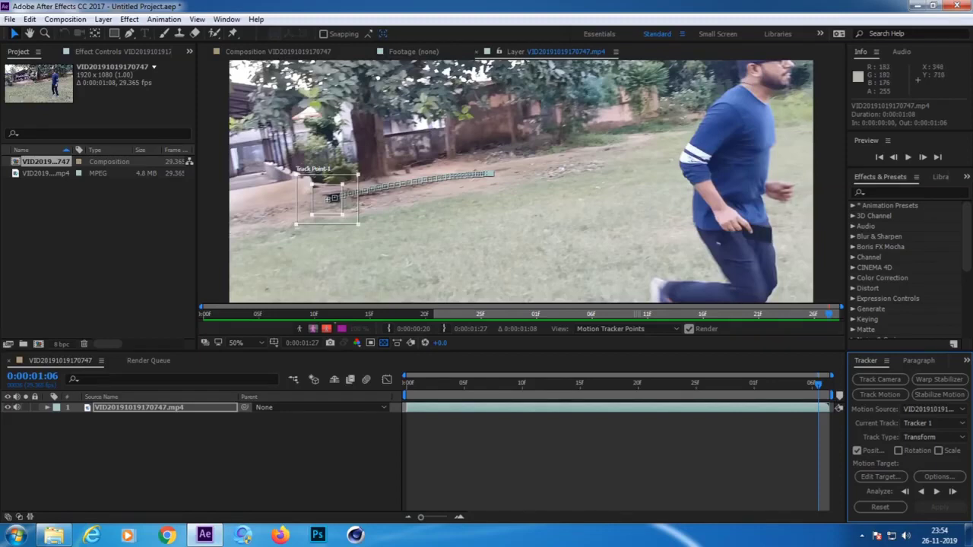
# - At 100% zoom, nudge the final track point back onto the dark ground spot, then return to 50%
pyautogui.scroll(1, 332, 199)
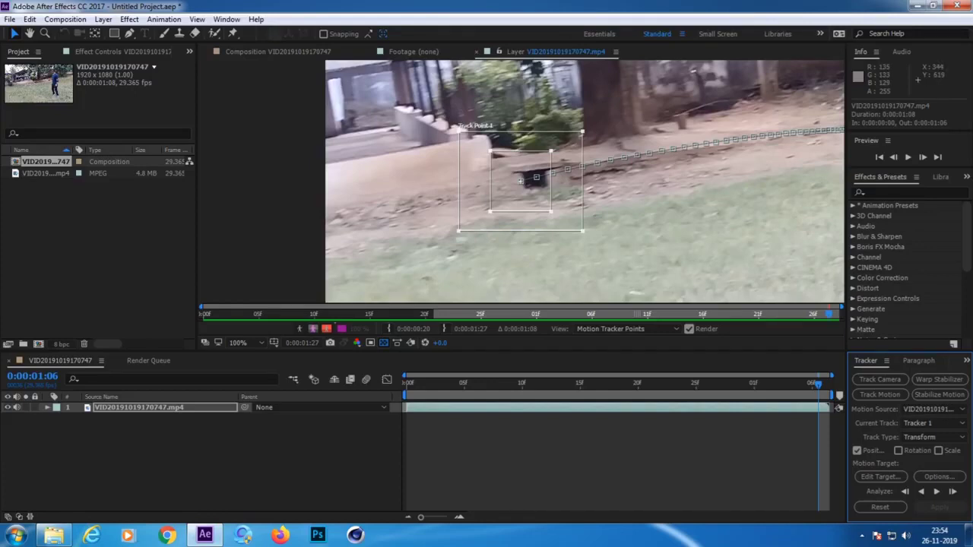
pyautogui.moveTo(521, 181); pyautogui.dragTo(518, 184)
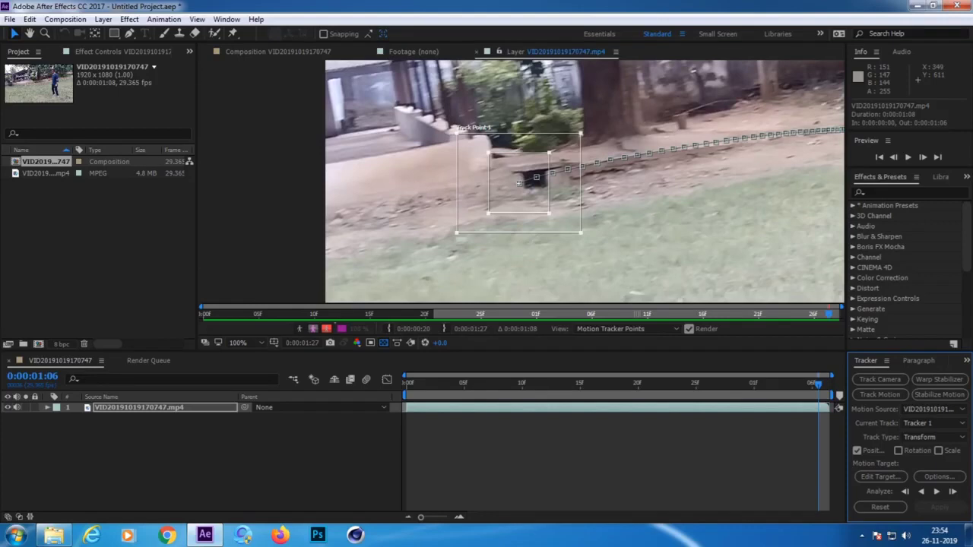
pyautogui.moveTo(518, 181); pyautogui.dragTo(518, 182)
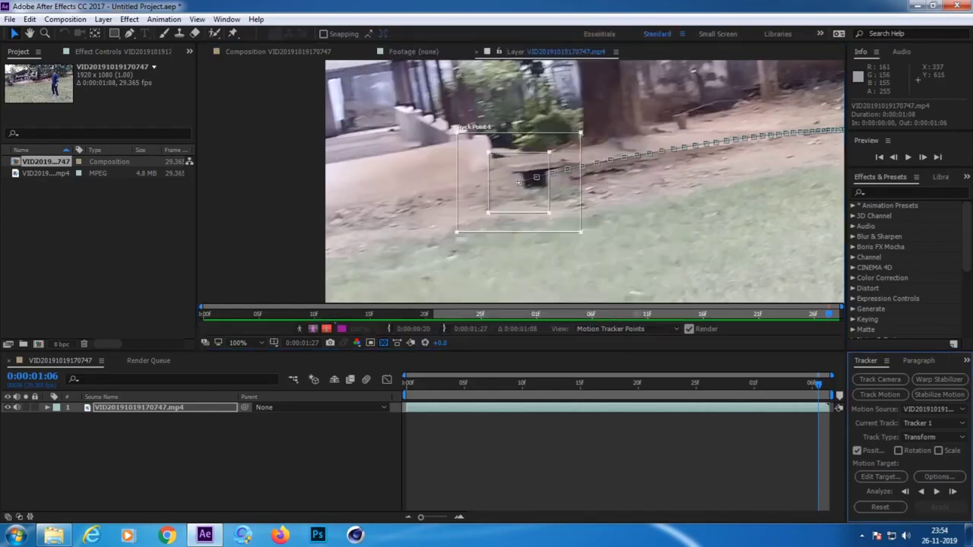
pyautogui.scroll(-2, 518, 182)
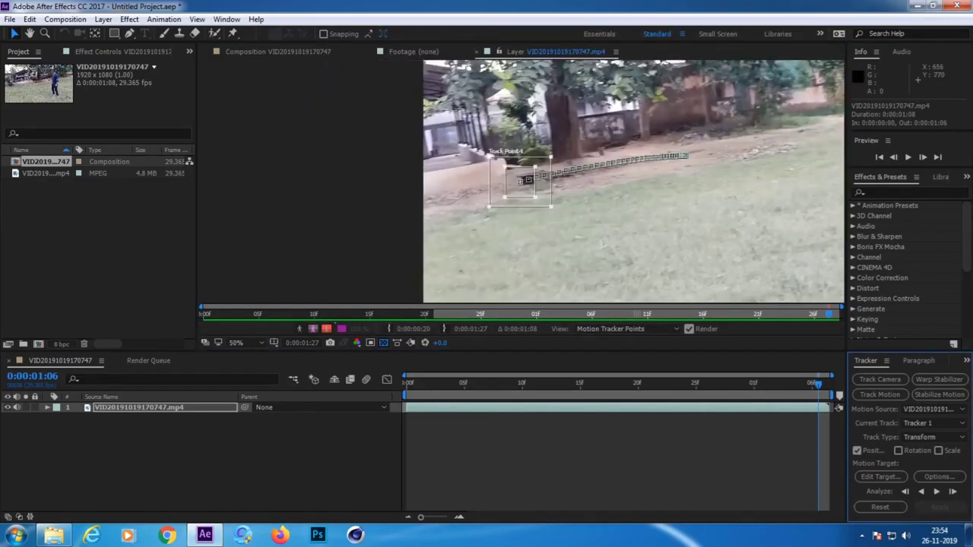
pyautogui.scroll(-1, 519, 183)
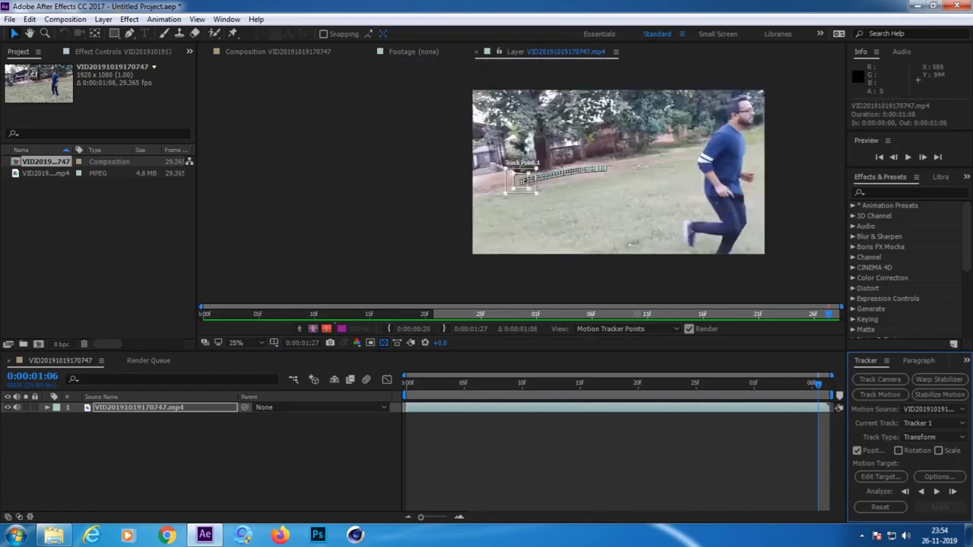
pyautogui.scroll(1, 522, 180)
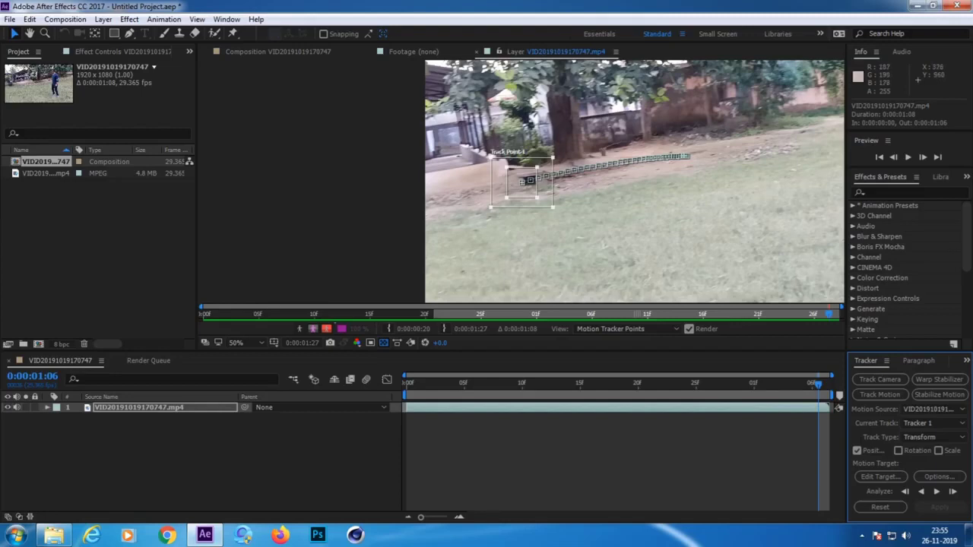
pyautogui.click(228, 471)
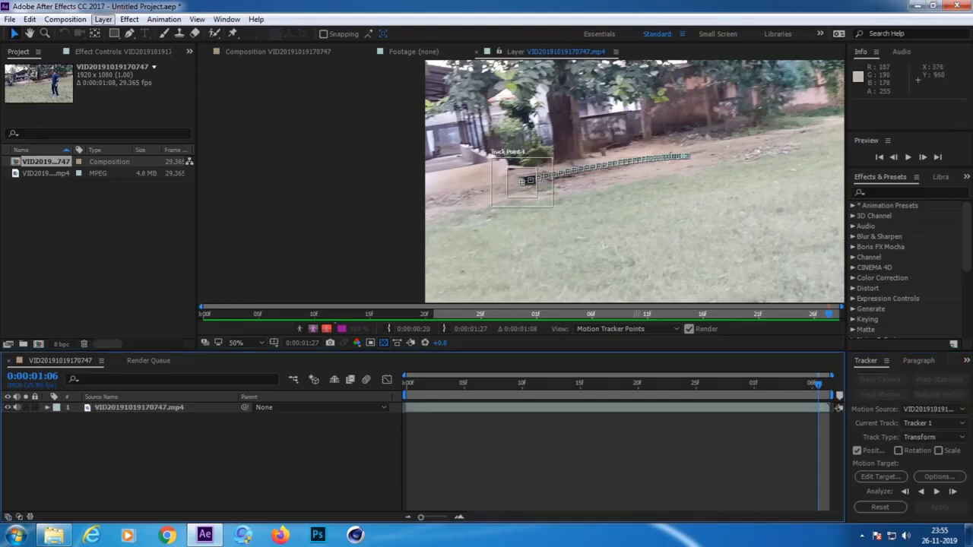
# - Add a Null Object layer, Null 1, above the clip layer
pyautogui.click(103, 19)
pyautogui.moveTo(122, 34)
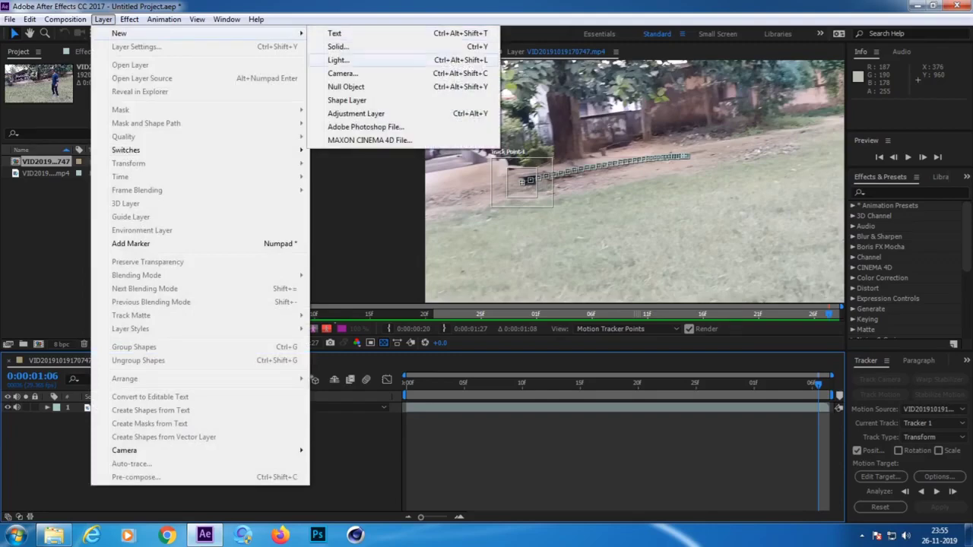
pyautogui.click(346, 87)
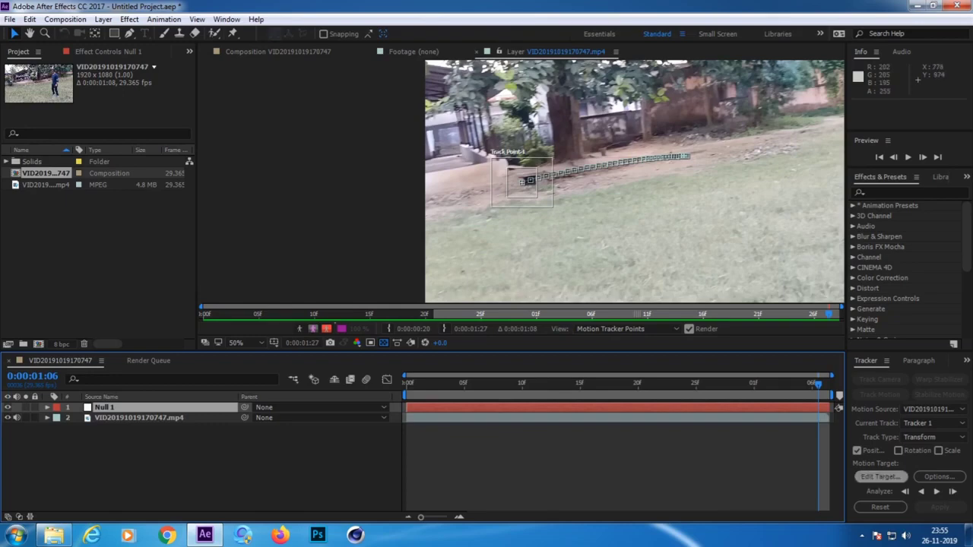
# - Set Tracker 1's motion target to layer 1. Null 1
pyautogui.click(880, 476)
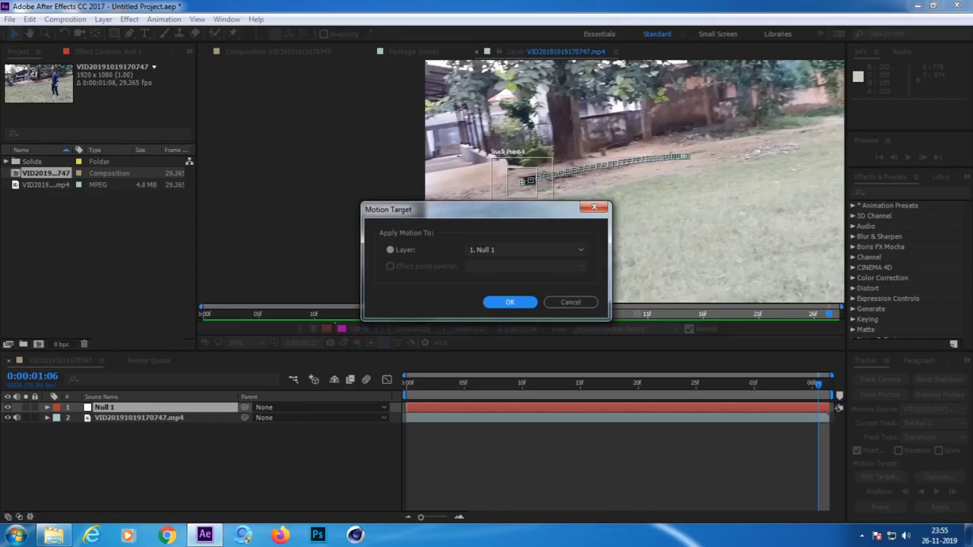
pyautogui.click(525, 249)
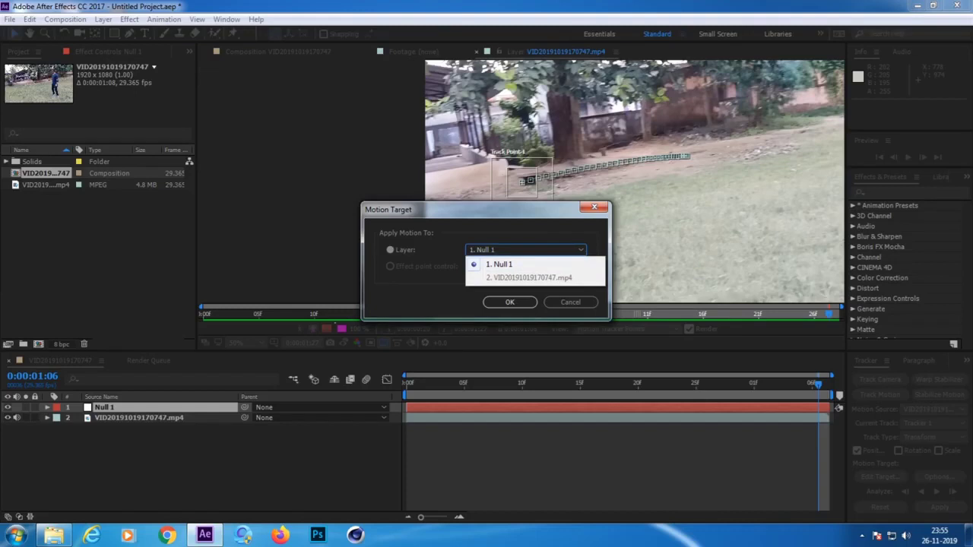
pyautogui.press('Return')
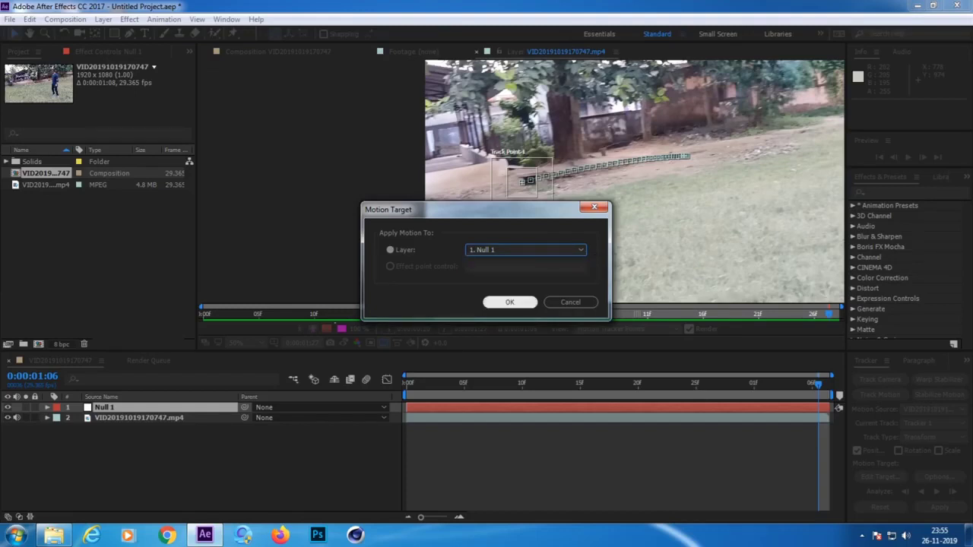
pyautogui.click(510, 302)
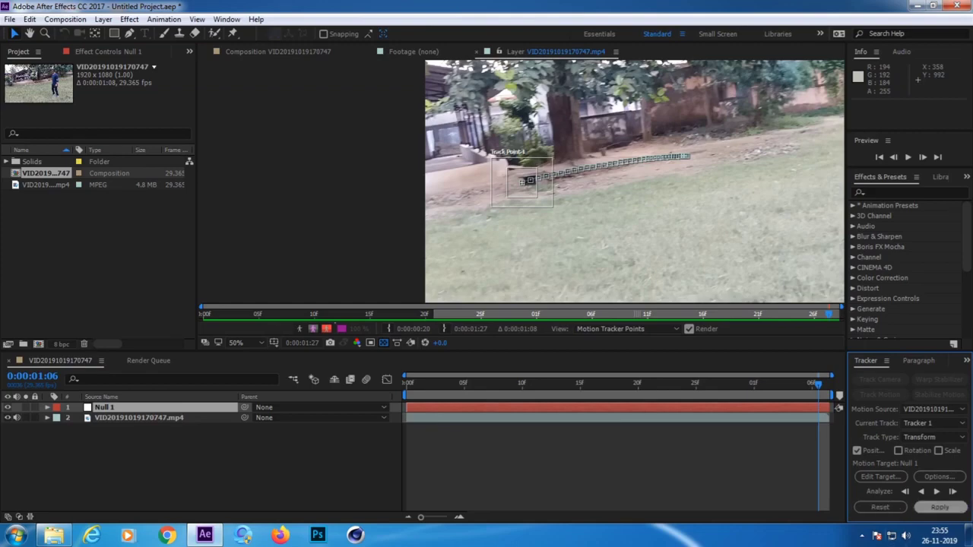
# - Apply Tracker 1's position data to Null 1 in both X and Y dimensions
pyautogui.click(940, 507)
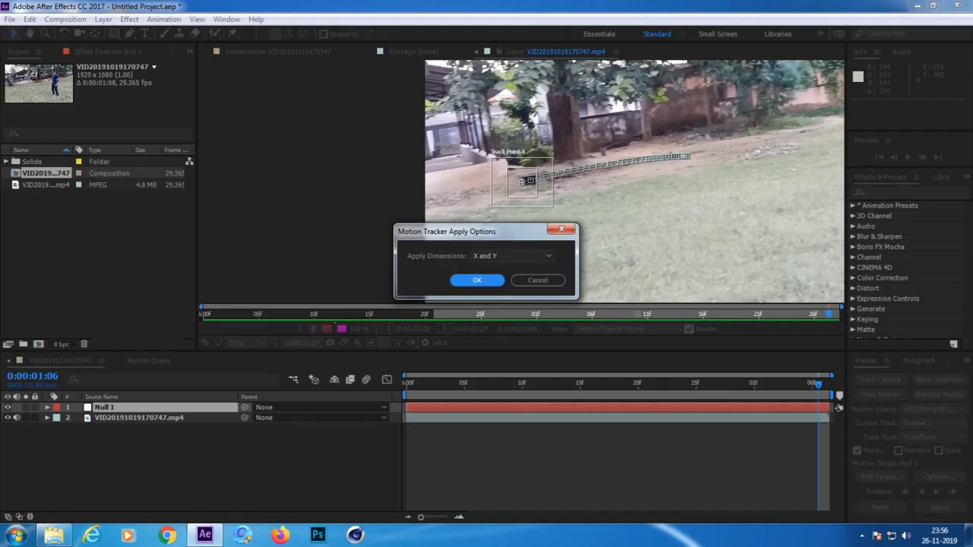
pyautogui.click(511, 256)
pyautogui.click(502, 270)
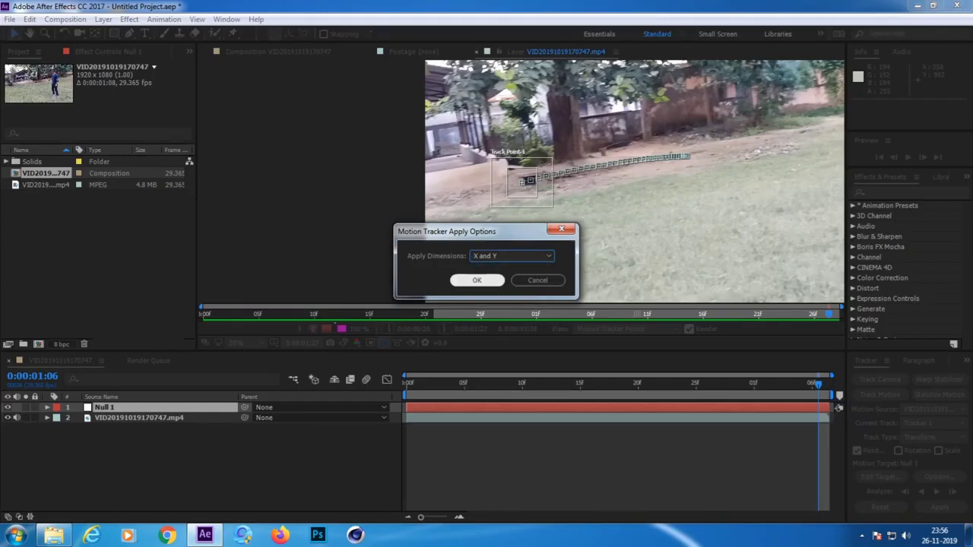
pyautogui.press('Return')
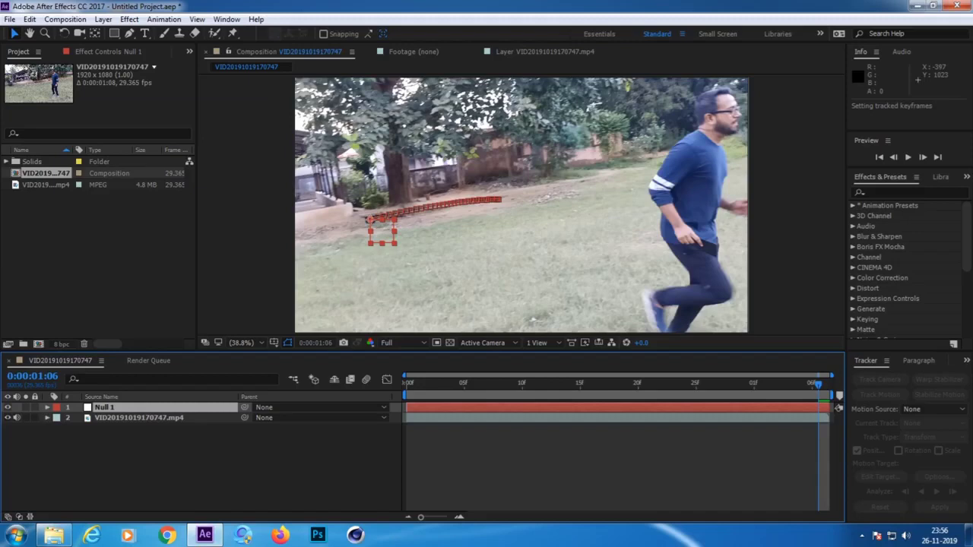
pyautogui.press('space')
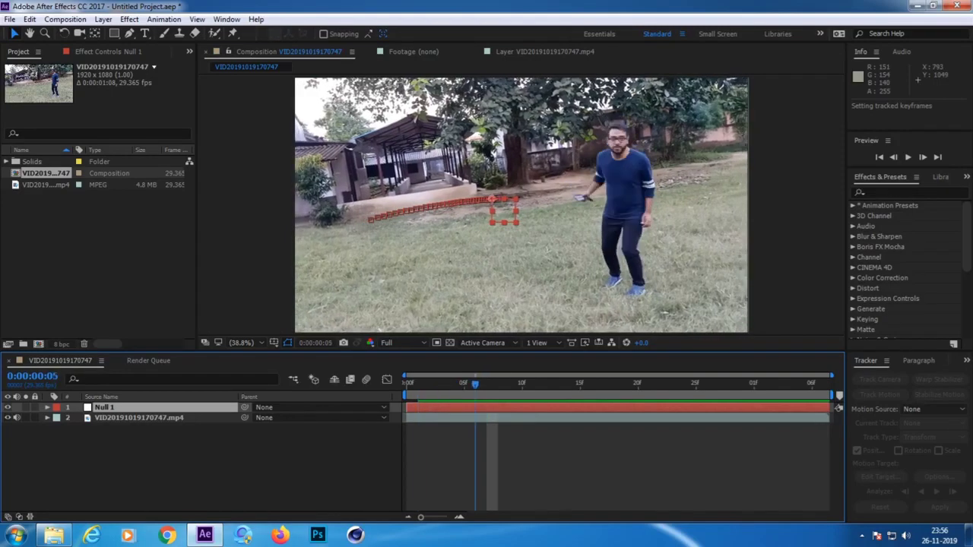
pyautogui.press('space')
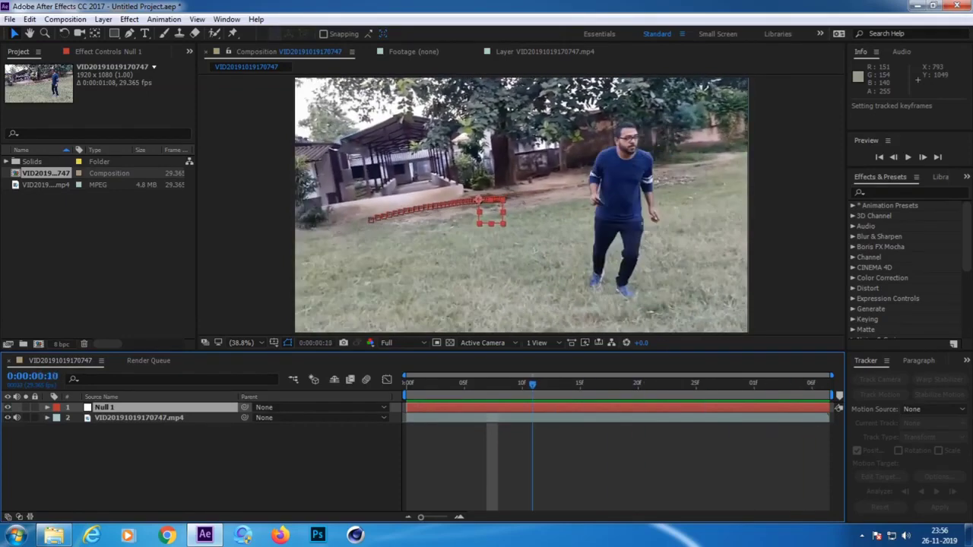
pyautogui.press('space')
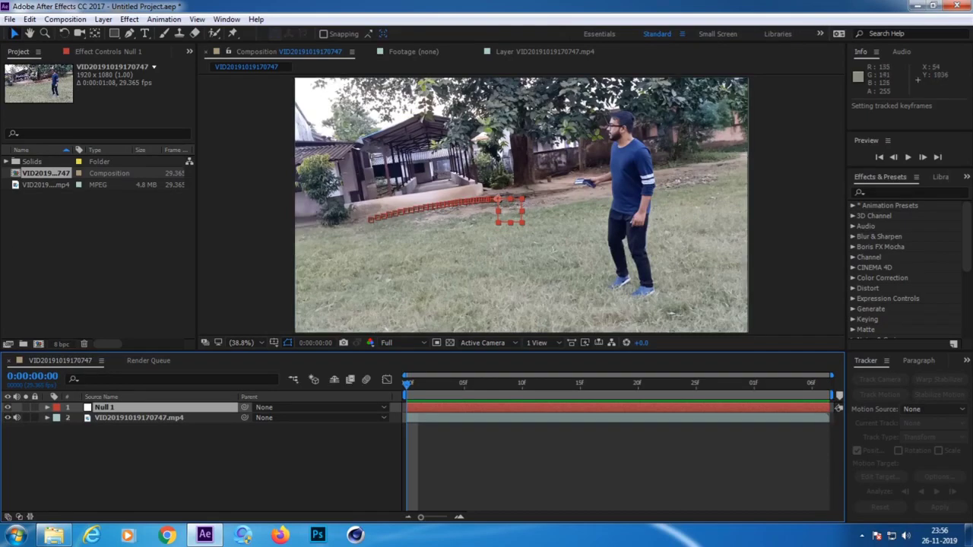
pyautogui.click(394, 395)
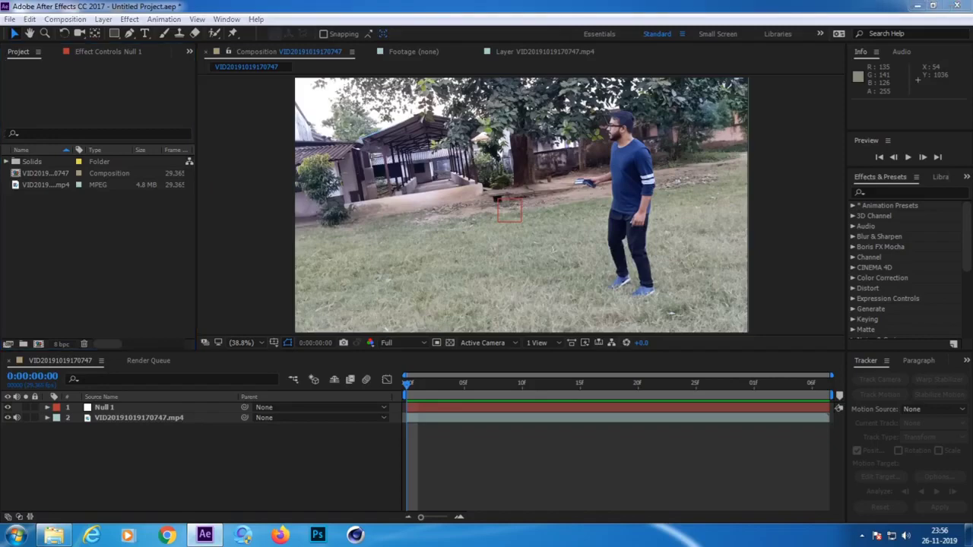
pyautogui.hotkey('ctrl', 'i')
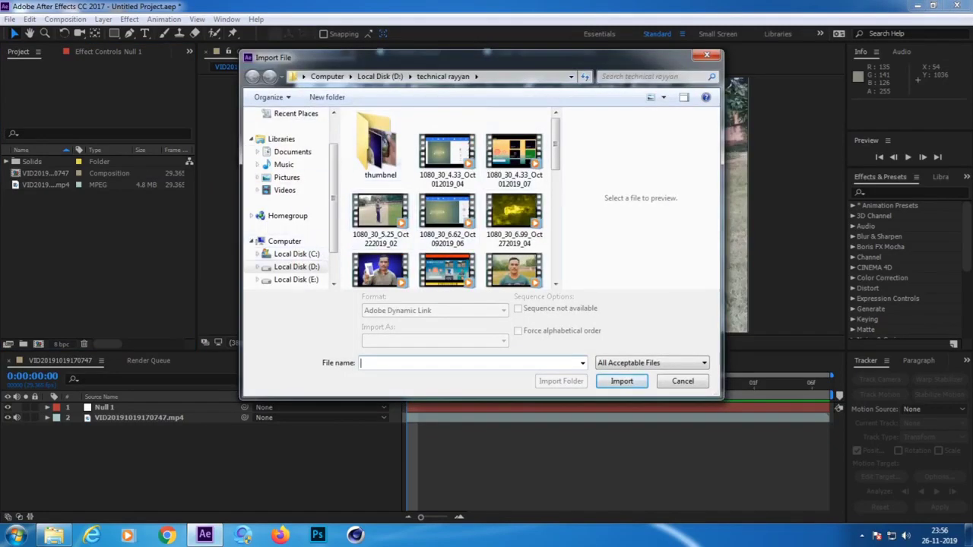
# - Import 'Pngtree---tree,greenwood_3012293.png' from the Downloads folder into the project
pyautogui.scroll(3, 289, 198)
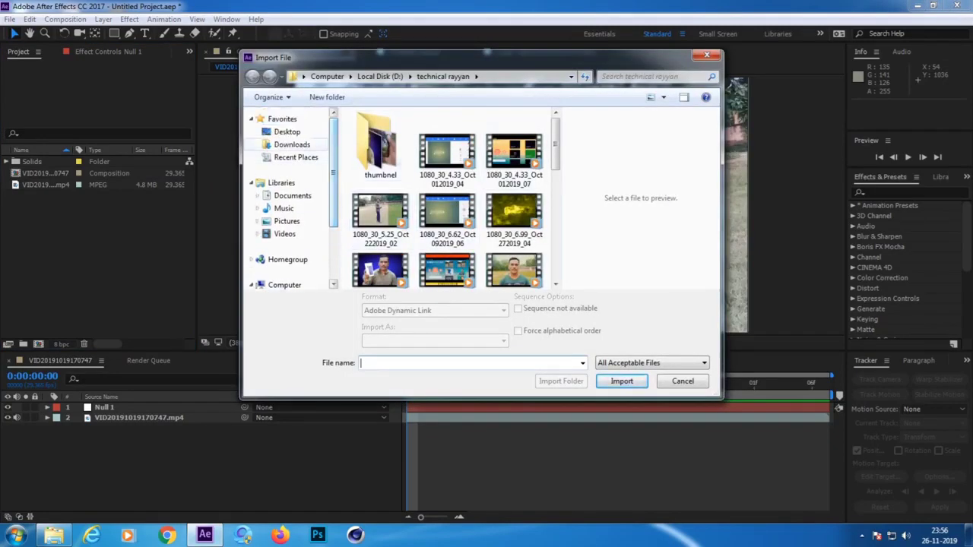
pyautogui.click(292, 144)
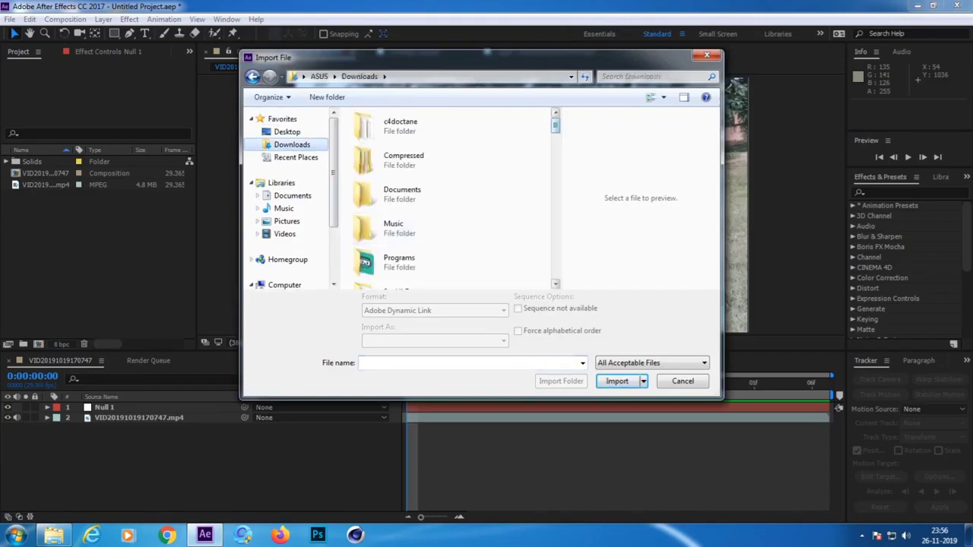
pyautogui.scroll(-5, 449, 197)
pyautogui.scroll(-3, 448, 137)
pyautogui.scroll(-1, 449, 137)
pyautogui.scroll(-2, 449, 136)
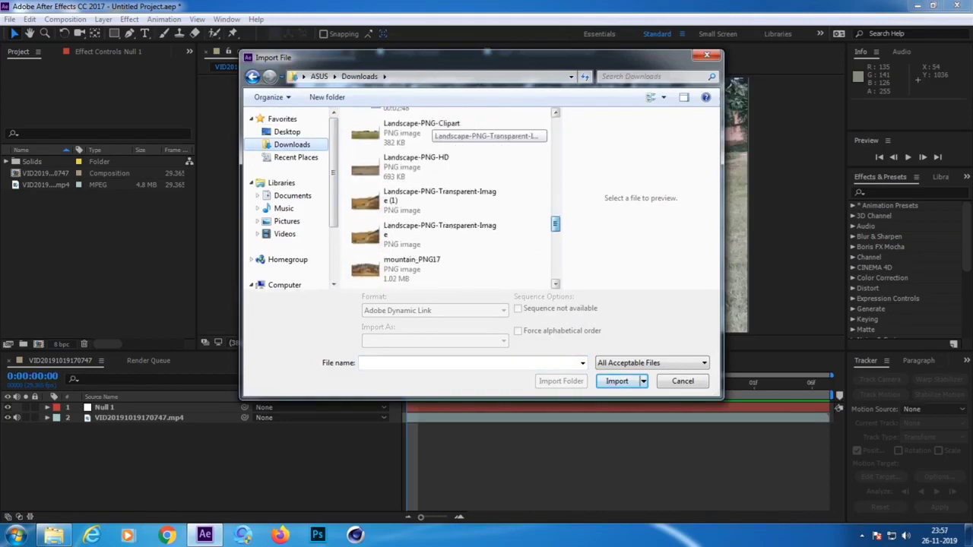
pyautogui.scroll(-2, 449, 137)
pyautogui.scroll(-1, 456, 198)
pyautogui.scroll(-1, 456, 198)
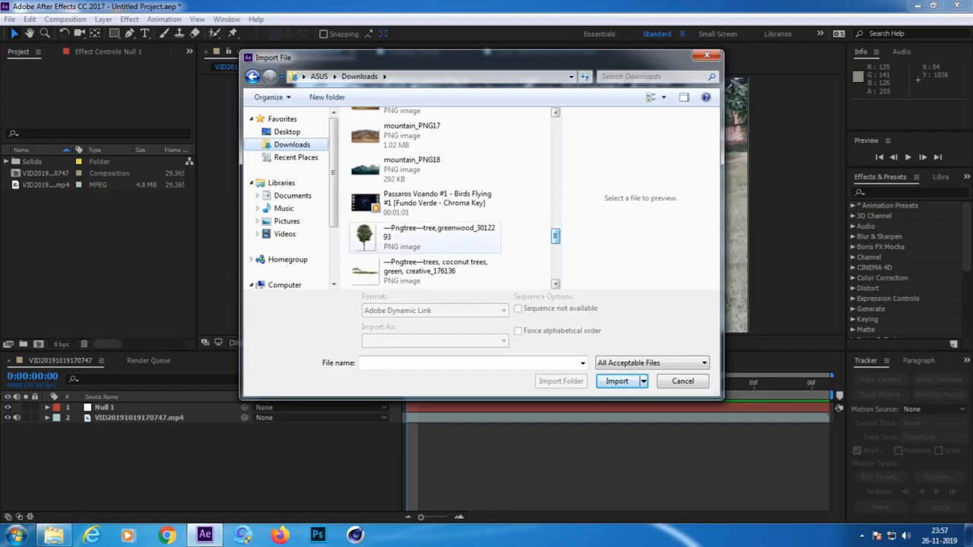
pyautogui.doubleClick(426, 237)
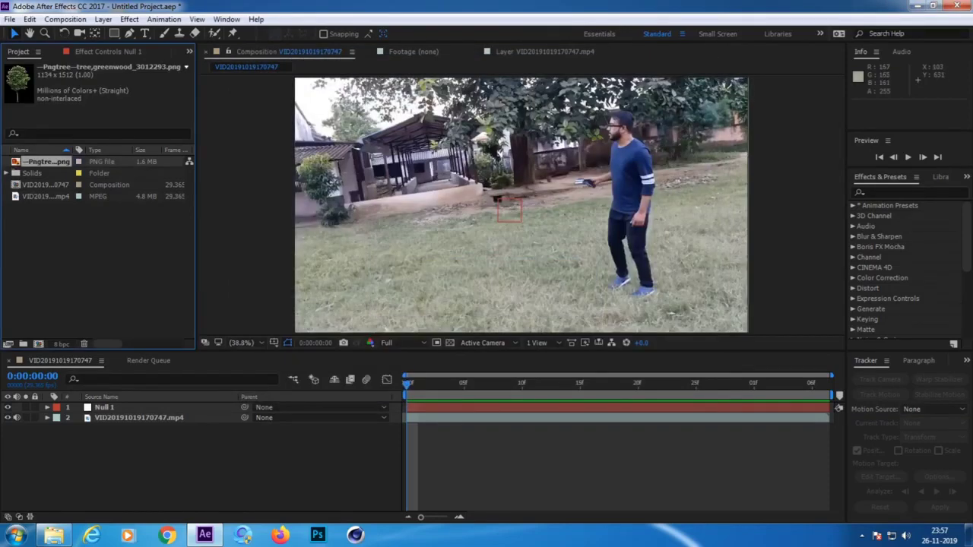
# - Add the tree PNG to the composition as the top layer
pyautogui.moveTo(46, 162); pyautogui.dragTo(117, 408)
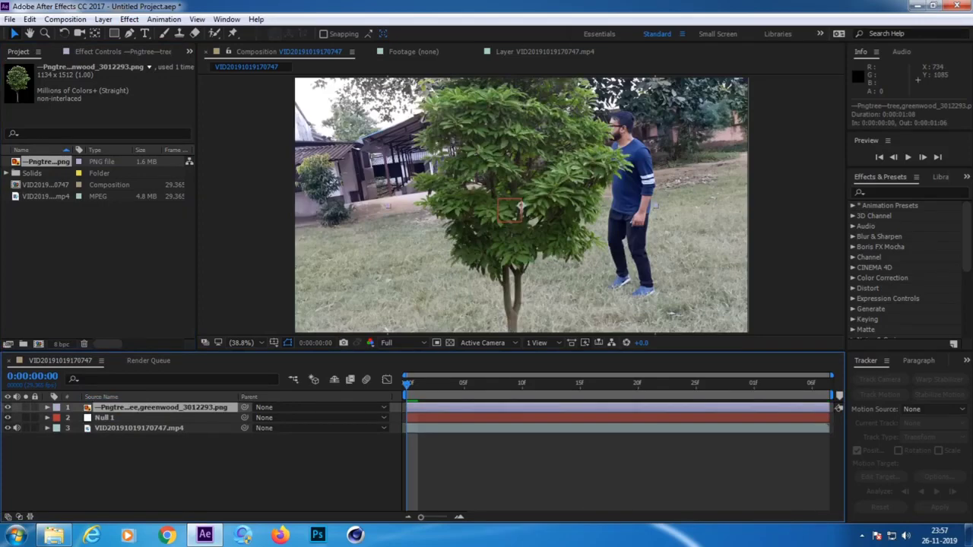
pyautogui.press('s')
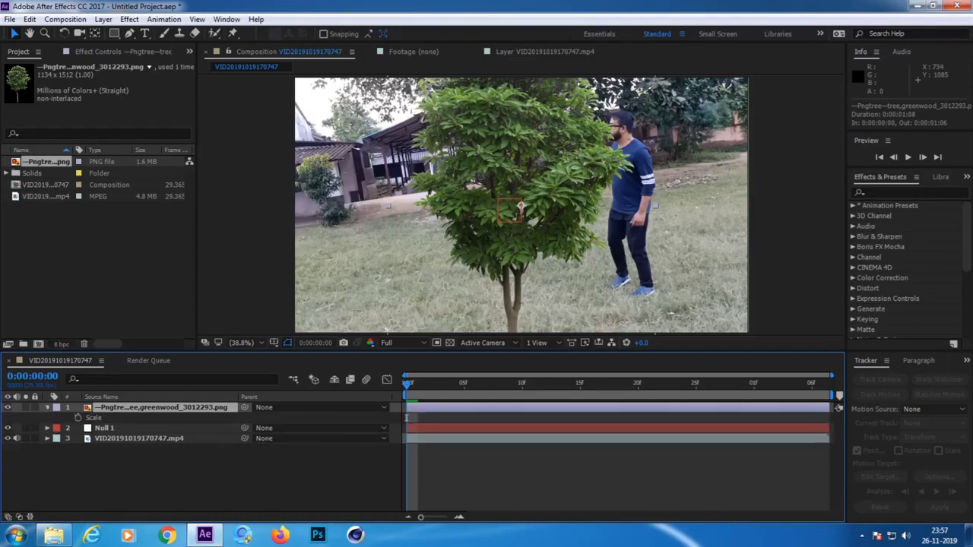
pyautogui.press('s')
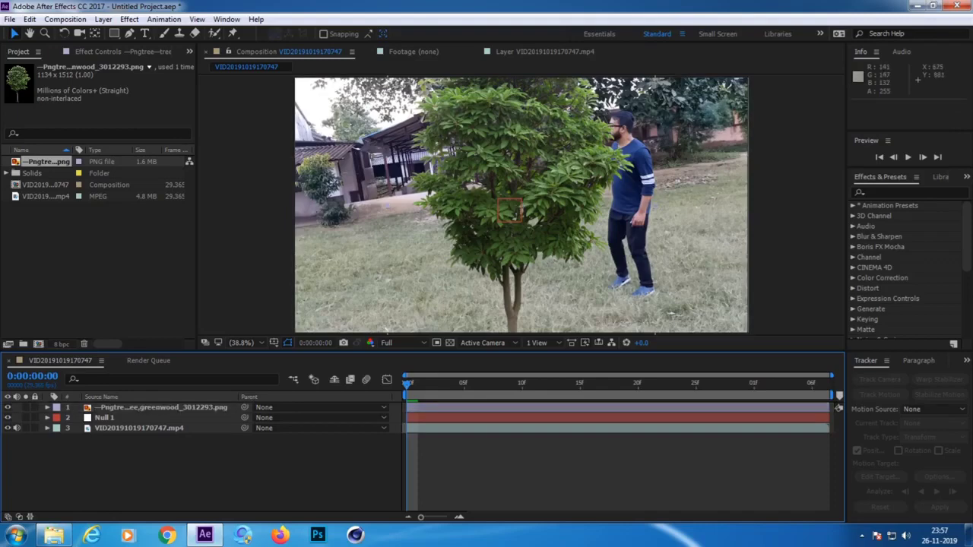
# - Drag the tree image up until it sits almost entirely above the frame, then preview
pyautogui.moveTo(504, 258); pyautogui.dragTo(525, 181)
pyautogui.moveTo(582, 208); pyautogui.dragTo(568, 104)
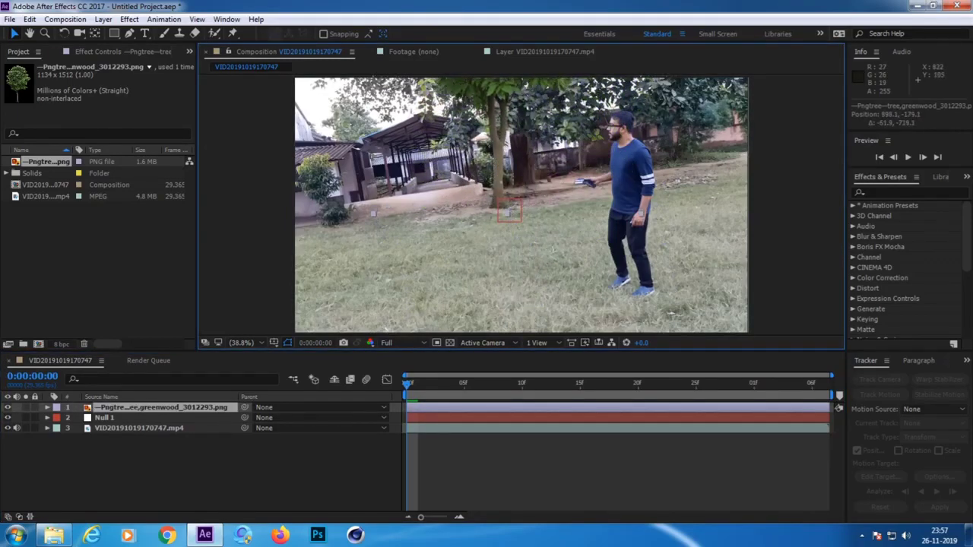
pyautogui.moveTo(569, 104)
pyautogui.mouseDown()
pyautogui.moveTo(538, 115)
pyautogui.moveTo(538, 95)
pyautogui.moveTo(490, 97)
pyautogui.mouseUp()
pyautogui.press('End')
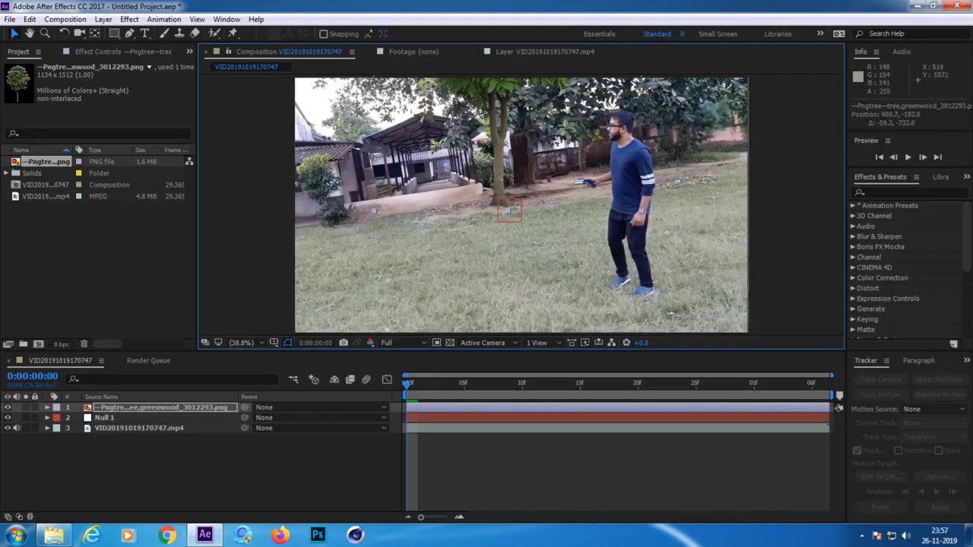
pyautogui.press('space')
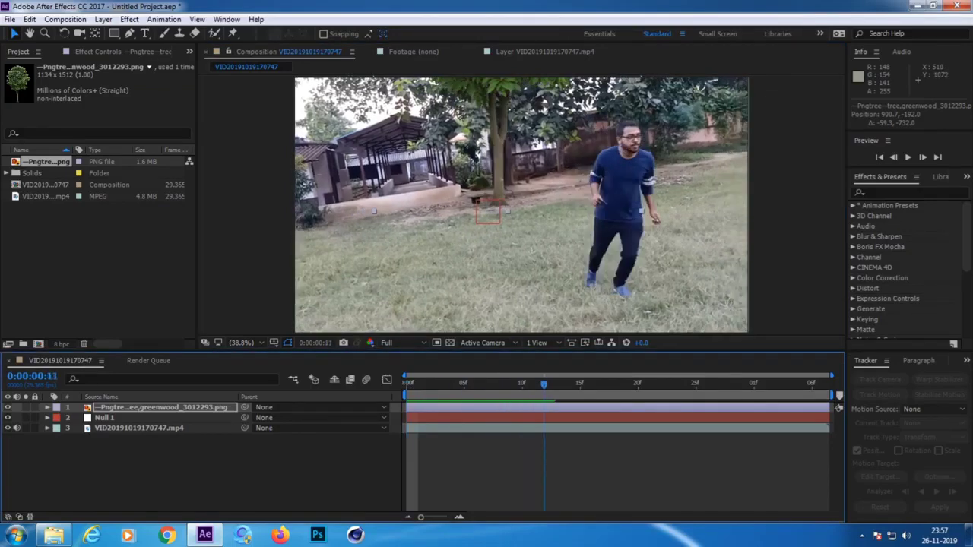
pyautogui.press('space')
pyautogui.press('space')
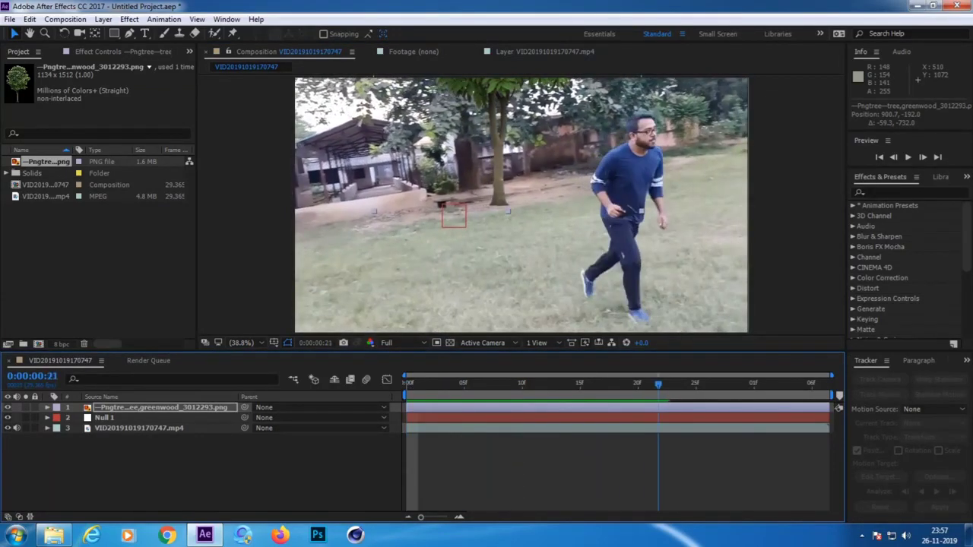
pyautogui.press('space')
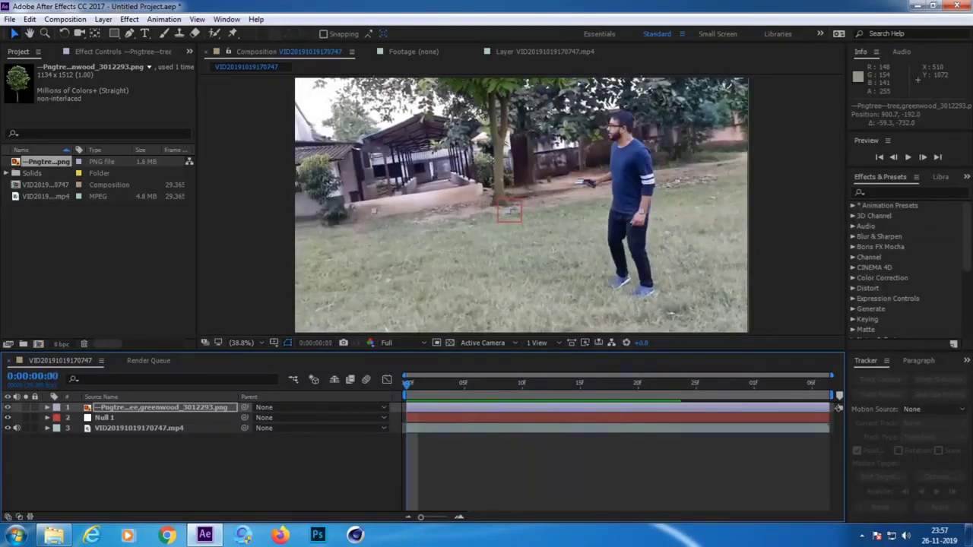
pyautogui.press('F2')
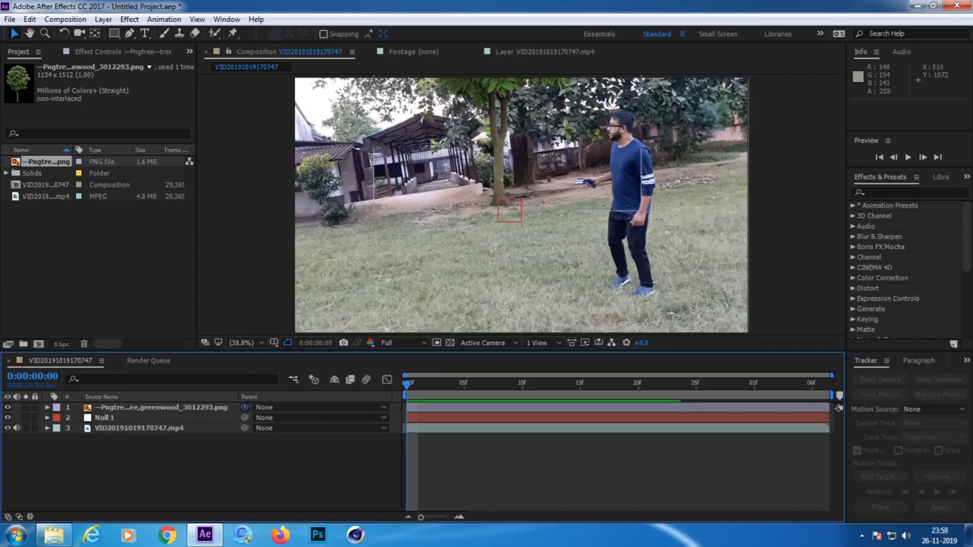
# - Parent the tree layer to Null 1 using the Parent dropdown
pyautogui.moveTo(244, 408); pyautogui.dragTo(122, 418)
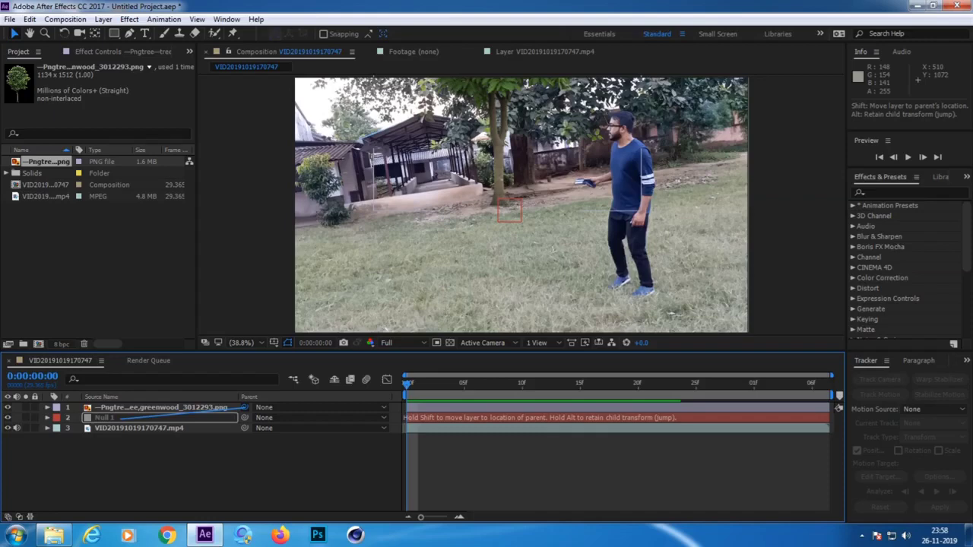
pyautogui.moveTo(114, 417); pyautogui.dragTo(114, 417)
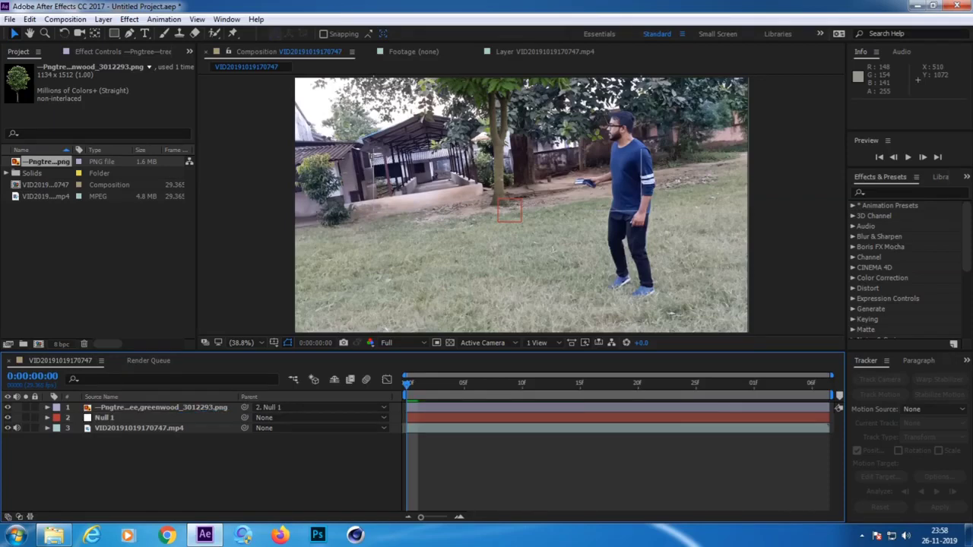
pyautogui.hotkey('ctrl', 'z')
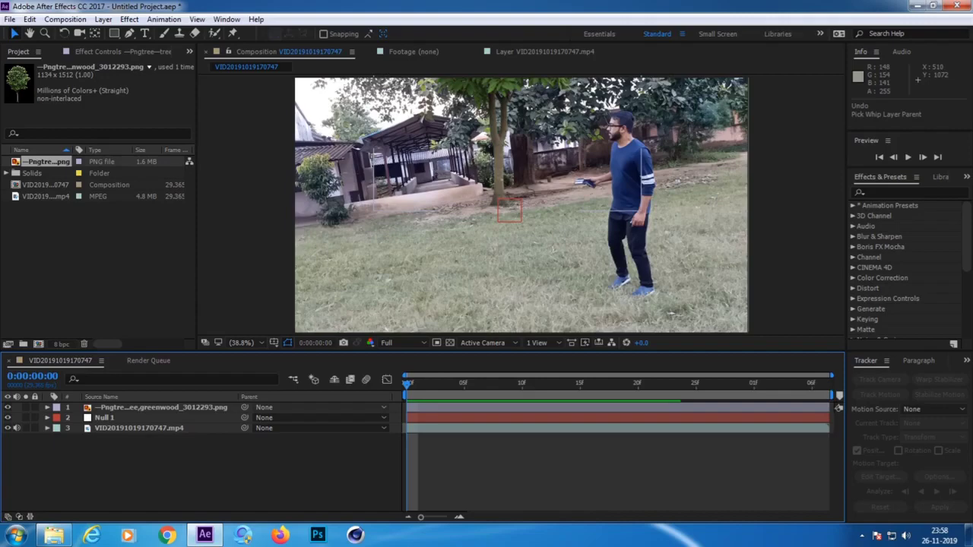
pyautogui.click(264, 408)
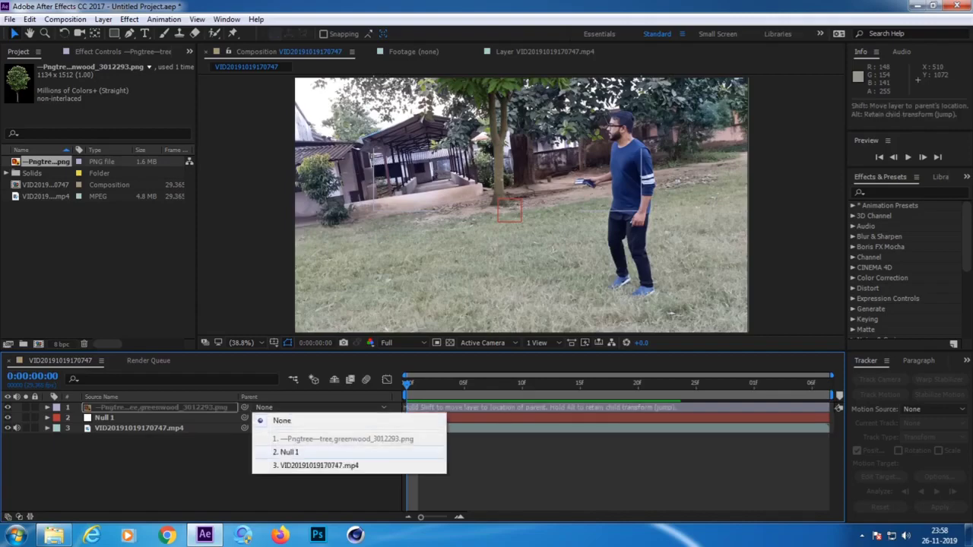
pyautogui.click(289, 452)
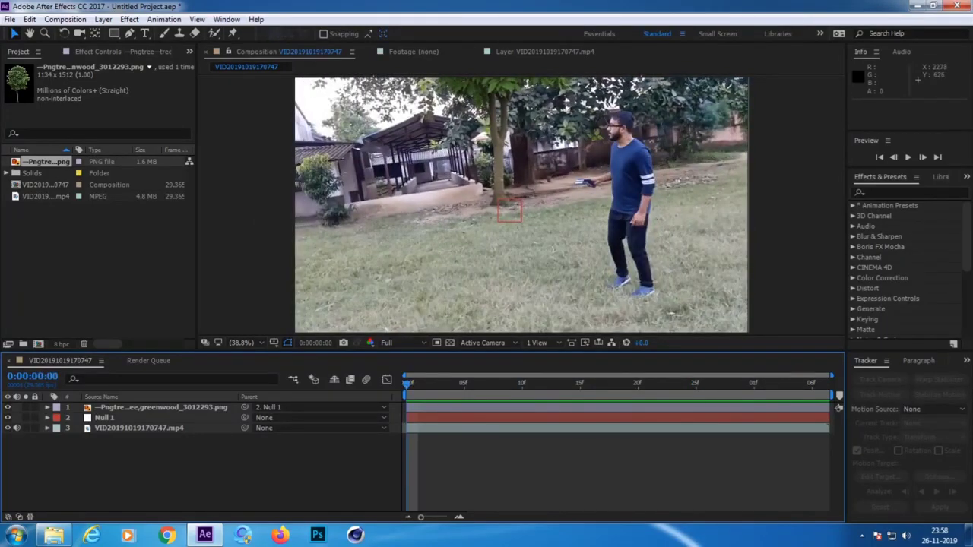
# - Preview the composition and return the current time near the start
pyautogui.click(908, 157)
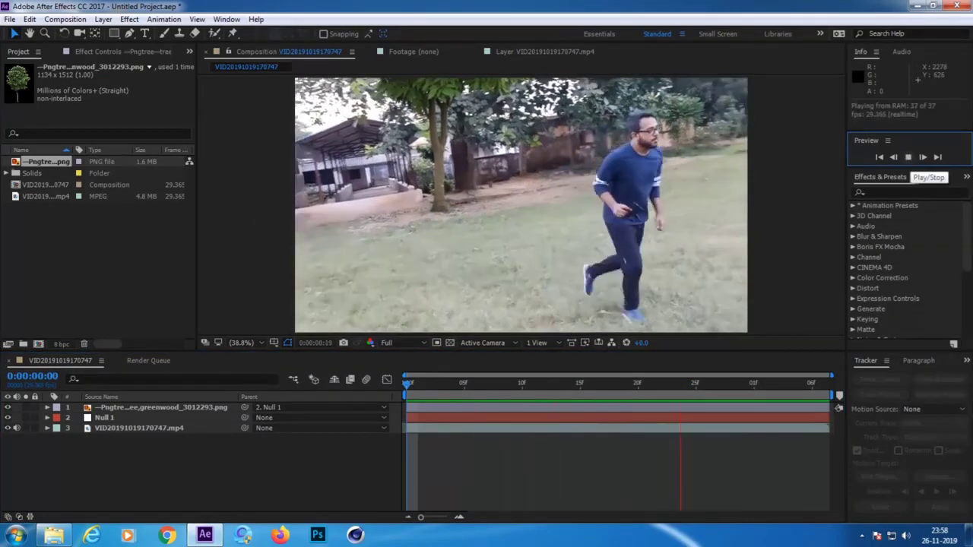
pyautogui.click(908, 156)
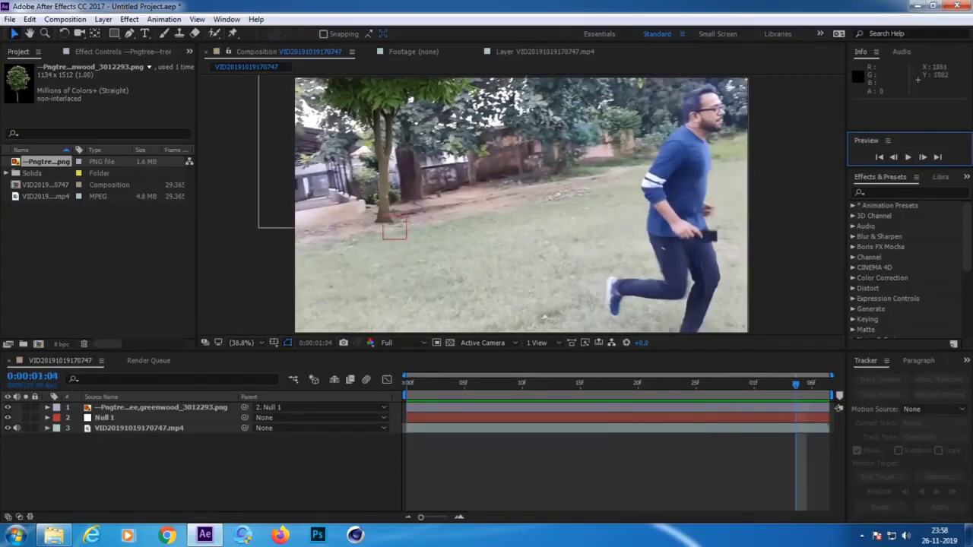
pyautogui.moveTo(796, 384); pyautogui.dragTo(407, 384)
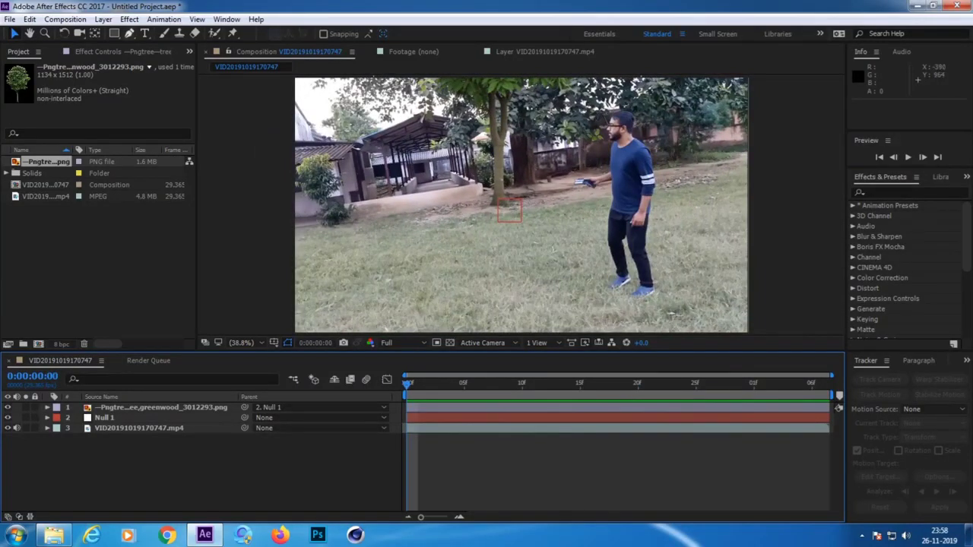
pyautogui.click(145, 33)
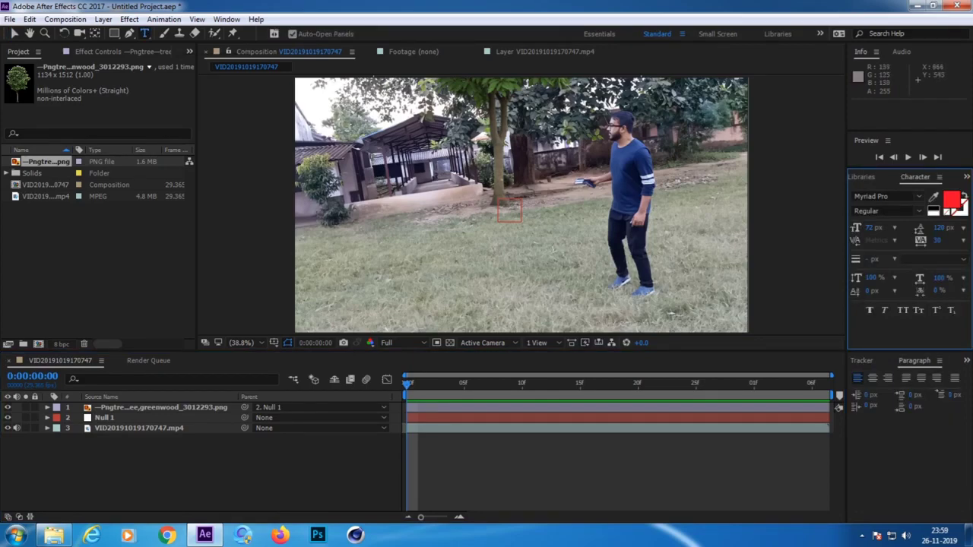
# - Create a red text layer with a person's name beside the tracked ground marker
pyautogui.click(839, 235)
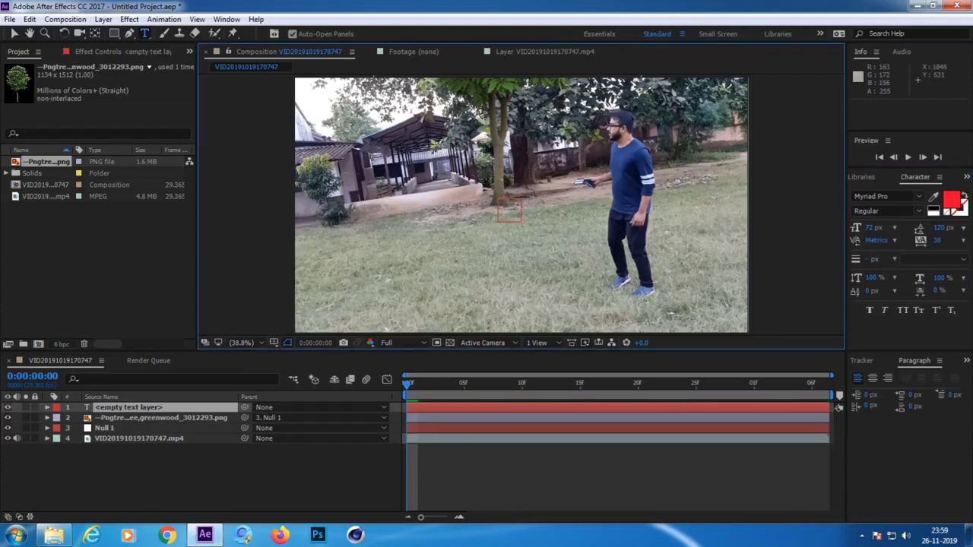
pyautogui.write('sal')
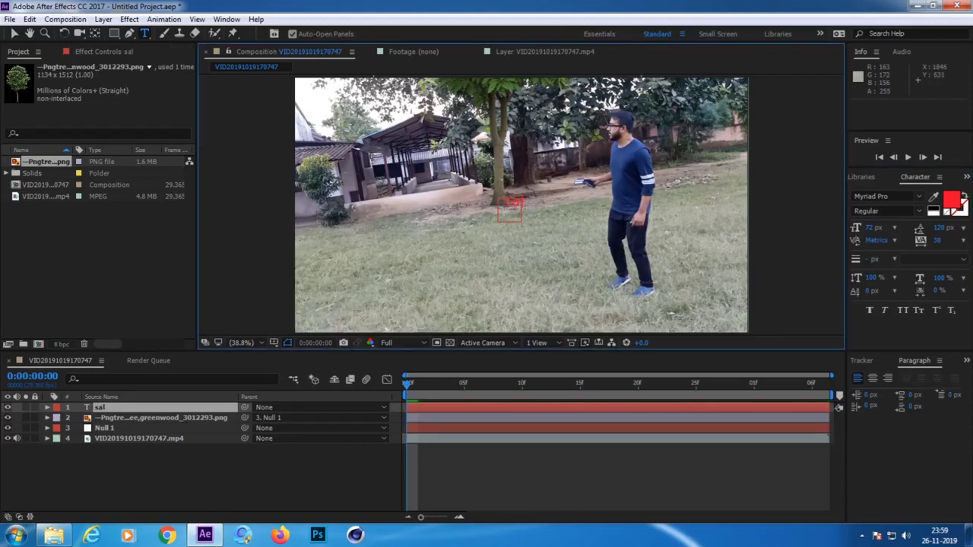
pyautogui.write('im ')
pyautogui.write('khan')
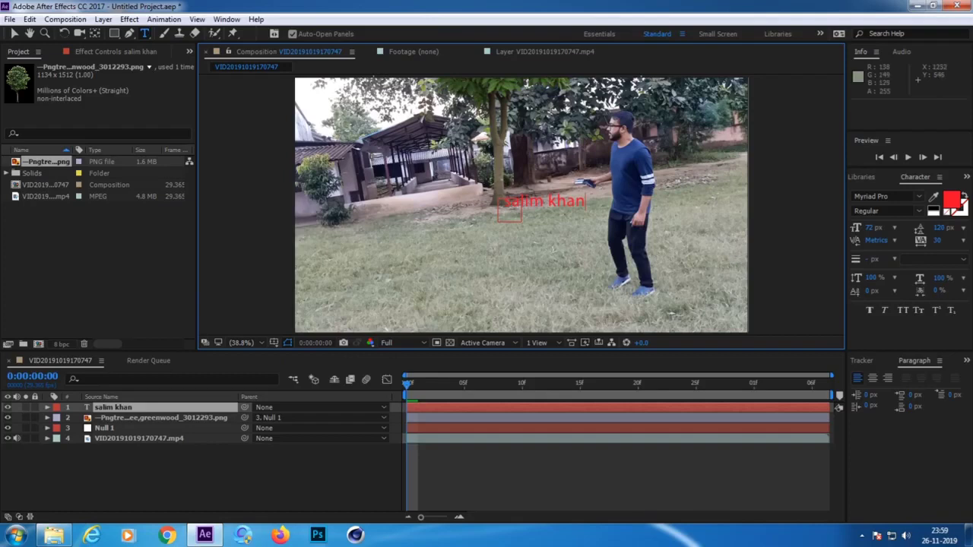
pyautogui.press('v')
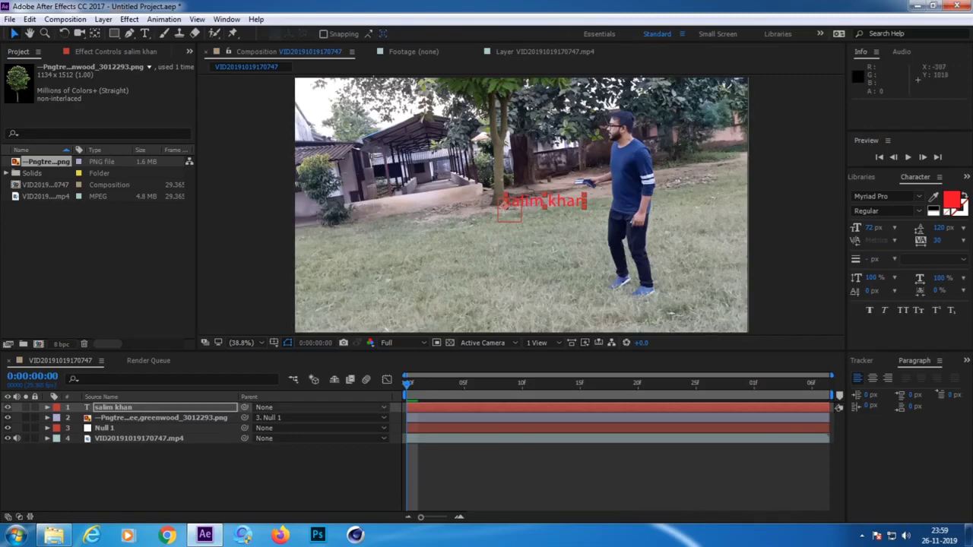
pyautogui.click(289, 408)
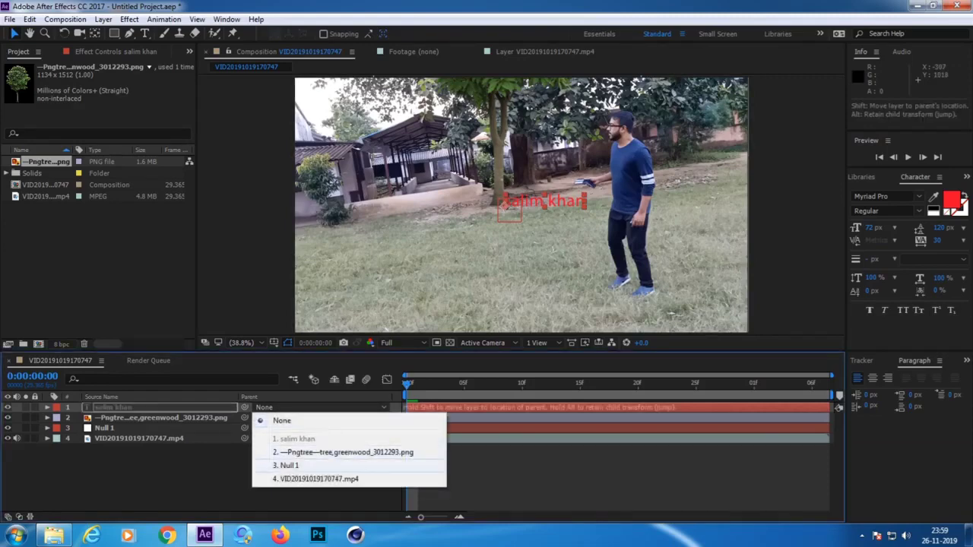
# - Parent the name text to Null 1, place it just above the marker by the trunk, and preview
pyautogui.click(289, 465)
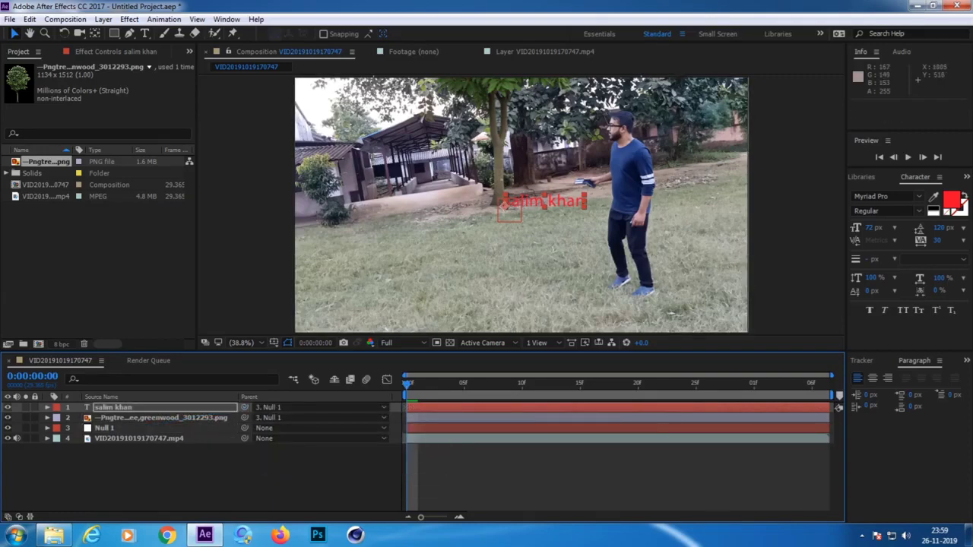
pyautogui.moveTo(544, 201); pyautogui.dragTo(506, 165)
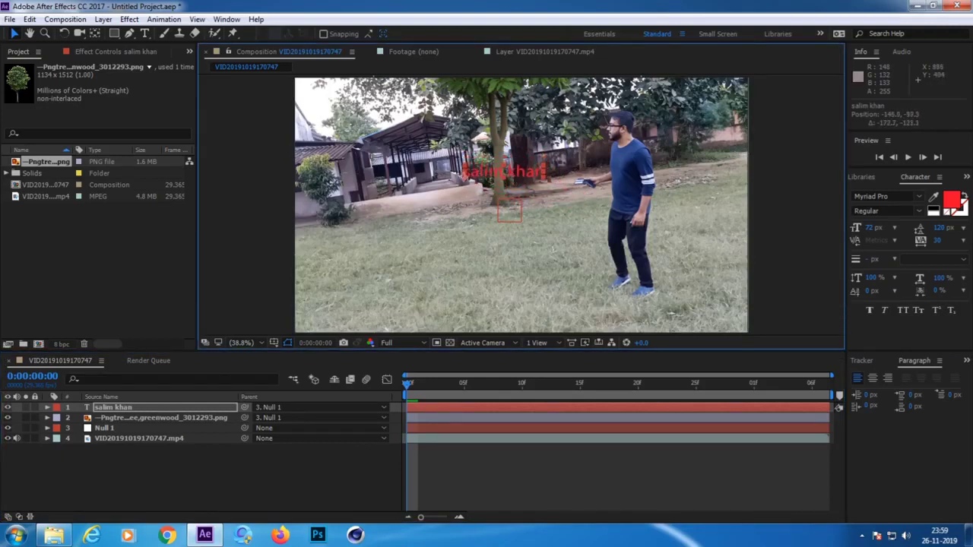
pyautogui.moveTo(505, 165); pyautogui.dragTo(499, 171)
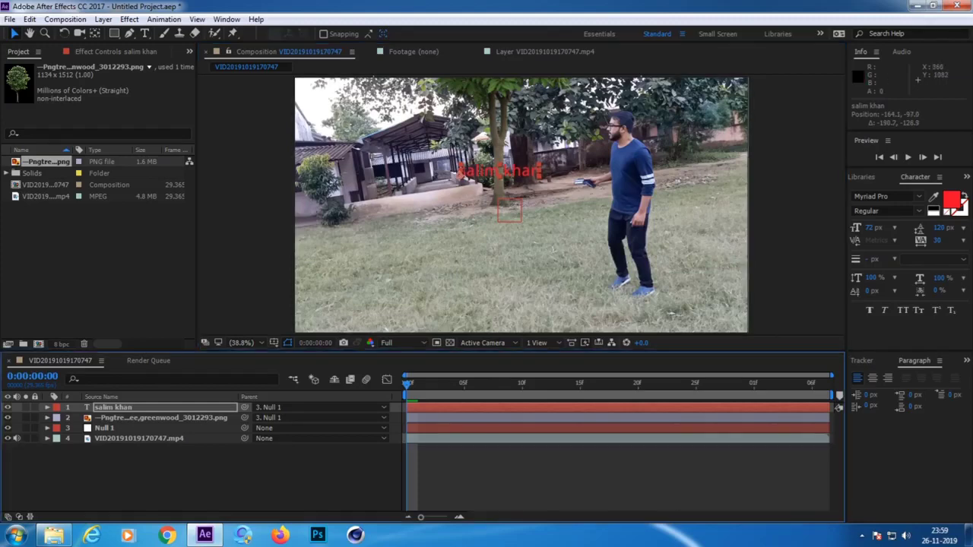
pyautogui.press('space')
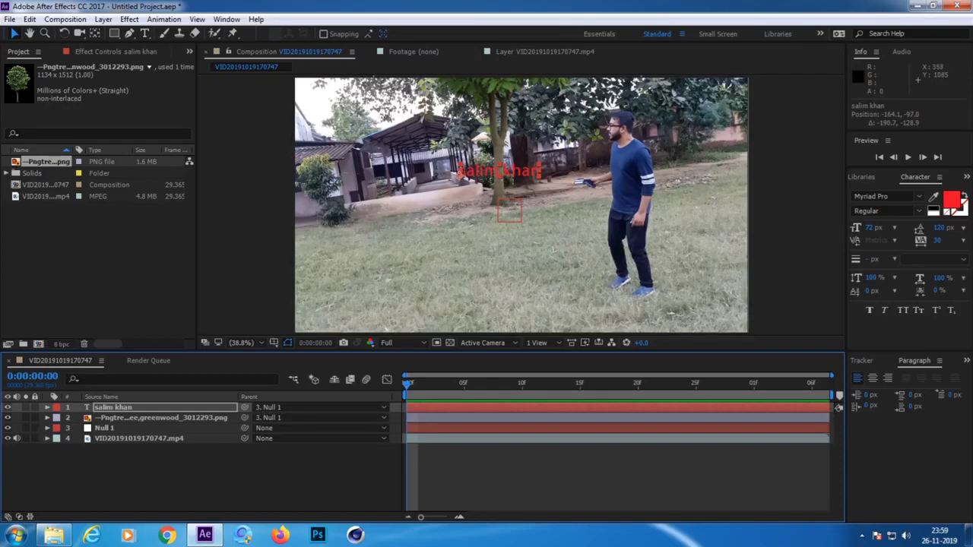
pyautogui.press('space')
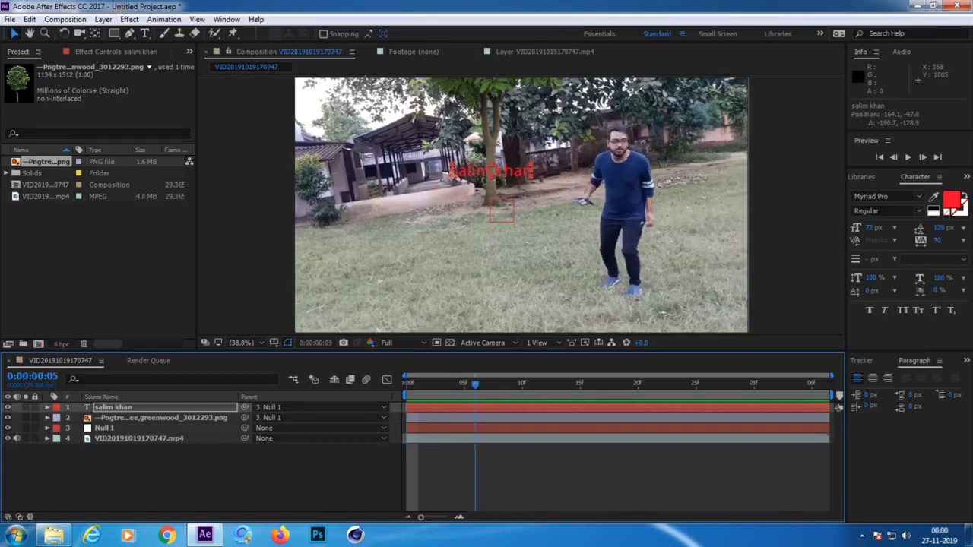
pyautogui.press('space')
pyautogui.press('space')
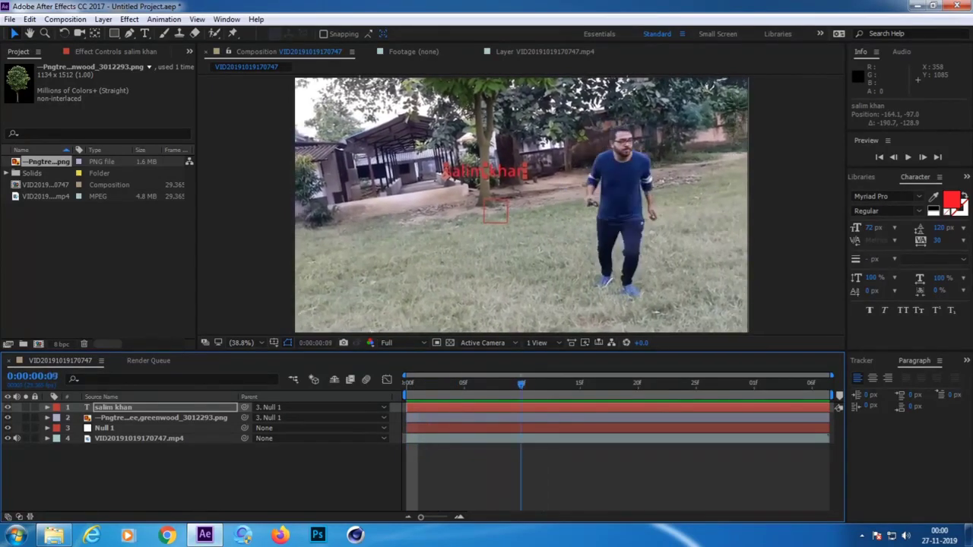
pyautogui.press('space')
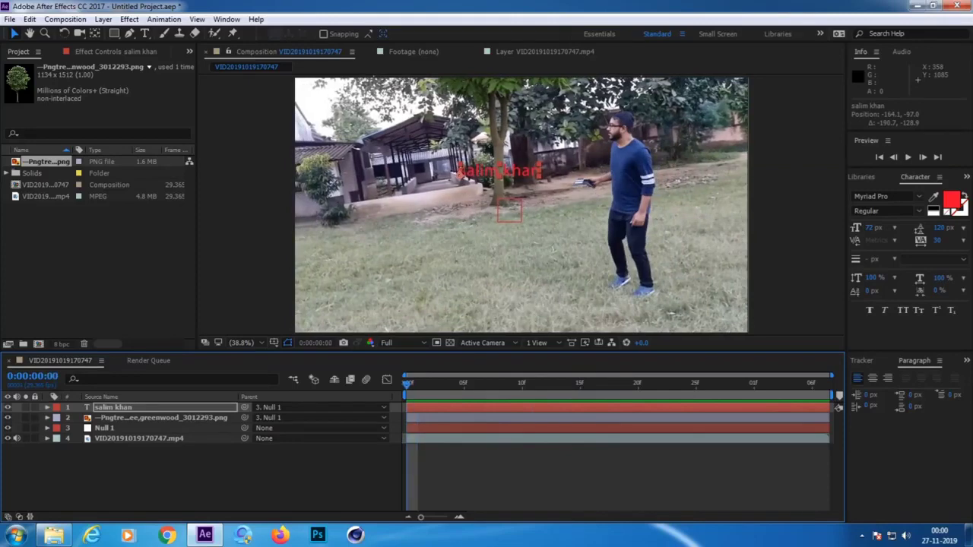
pyautogui.press('space')
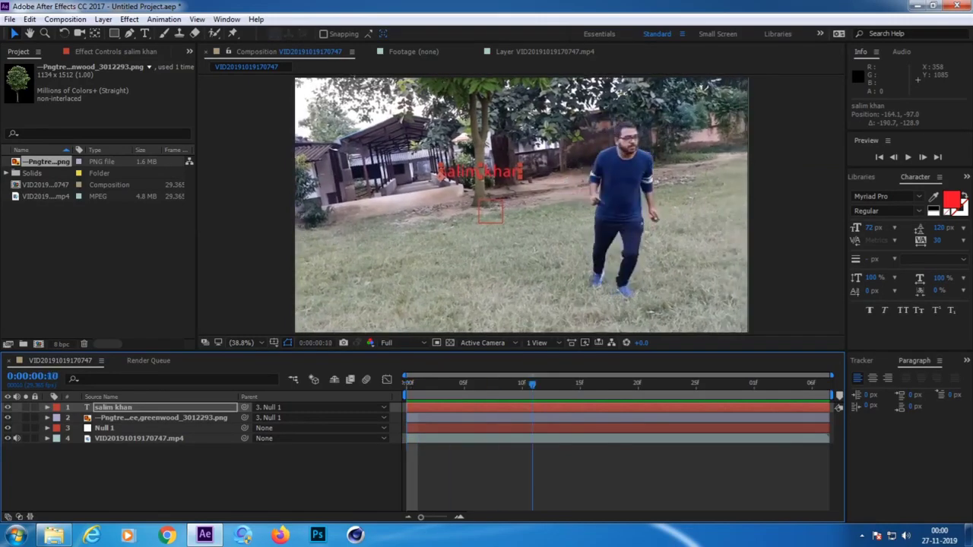
pyautogui.press('space')
pyautogui.press('space')
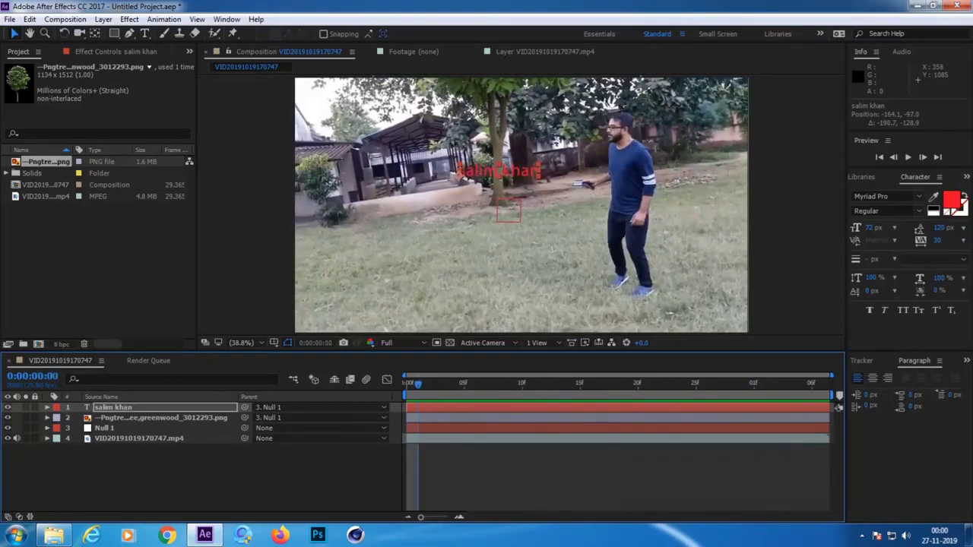
pyautogui.press('space')
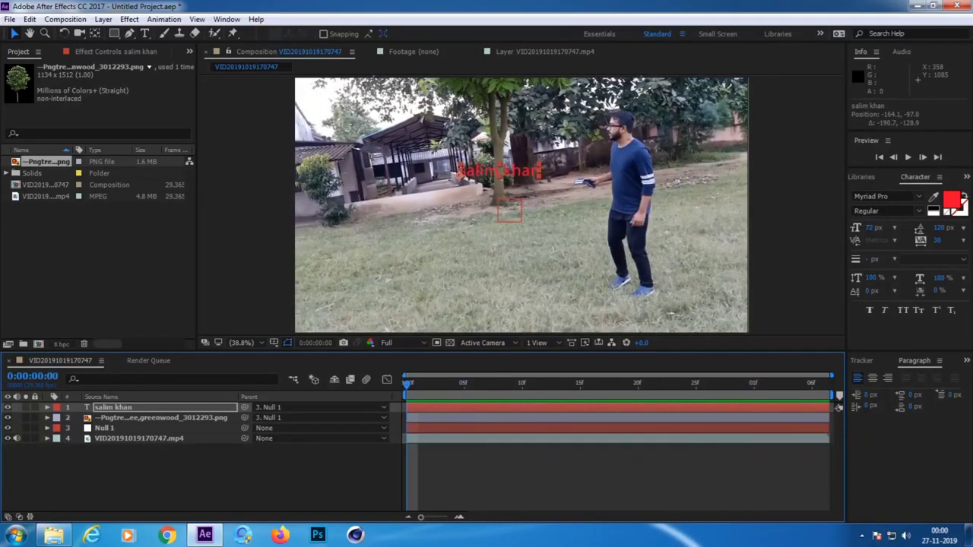
pyautogui.press('space')
pyautogui.press('space')
pyautogui.hotkey('ctrl', 'shift', 'a')
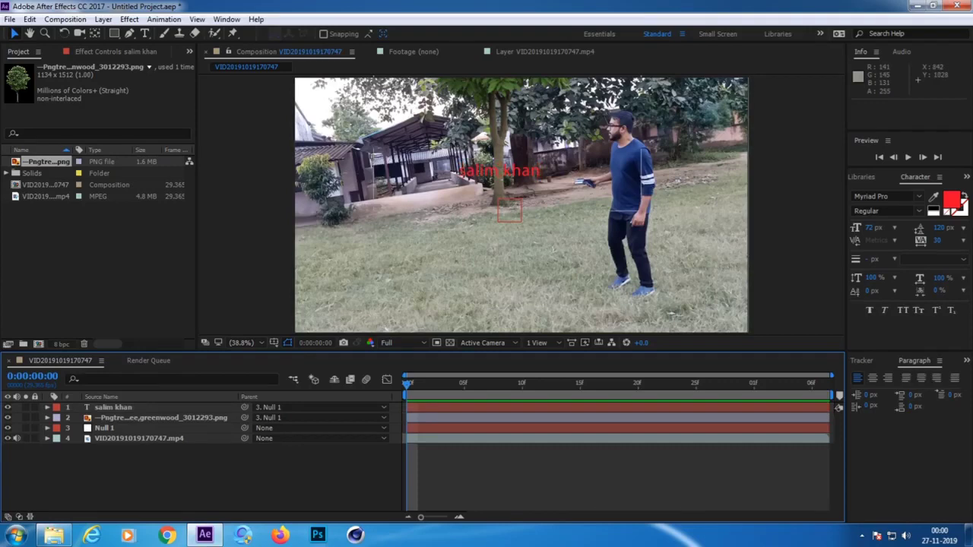
pyautogui.click(139, 439)
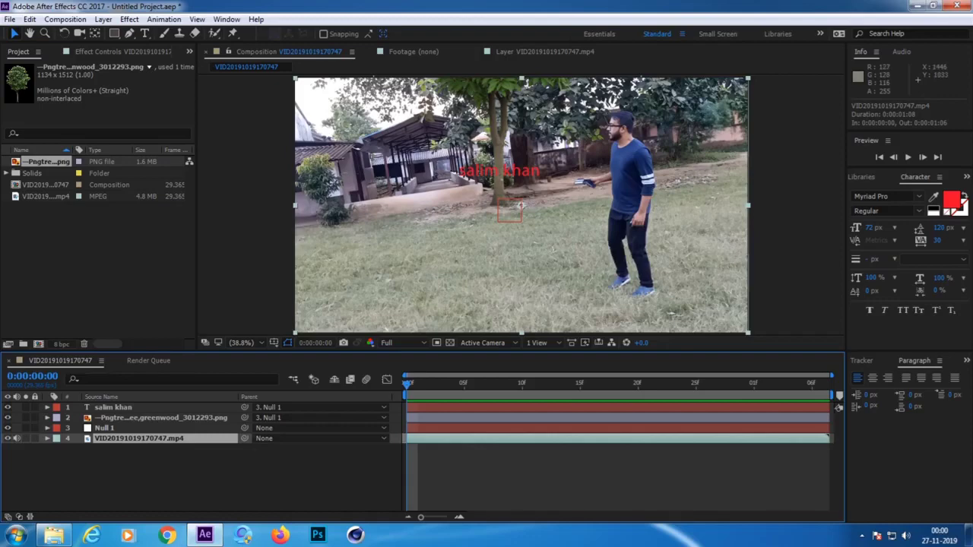
# - Start a new motion track, Tracker 2, with Position, Rotation and Scale enabled
pyautogui.click(865, 360)
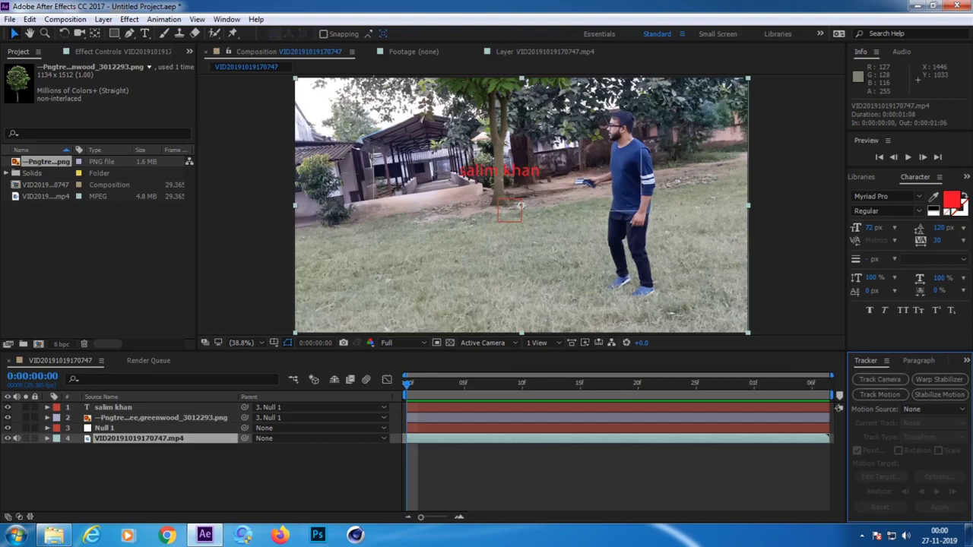
pyautogui.click(879, 395)
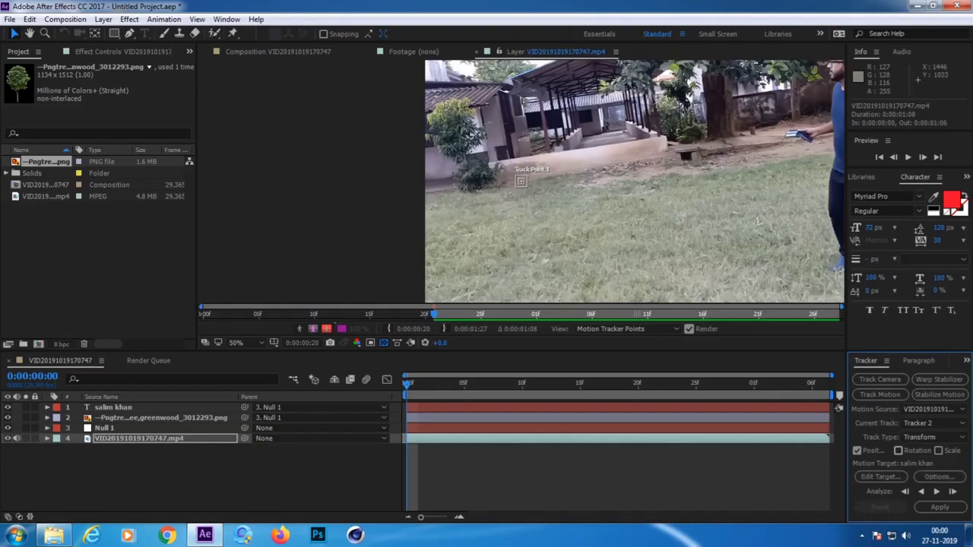
pyautogui.click(898, 450)
pyautogui.click(938, 450)
# - Move Track Point 2 onto the wall near the steps
pyautogui.click(535, 181)
pyautogui.moveTo(535, 181); pyautogui.dragTo(538, 183)
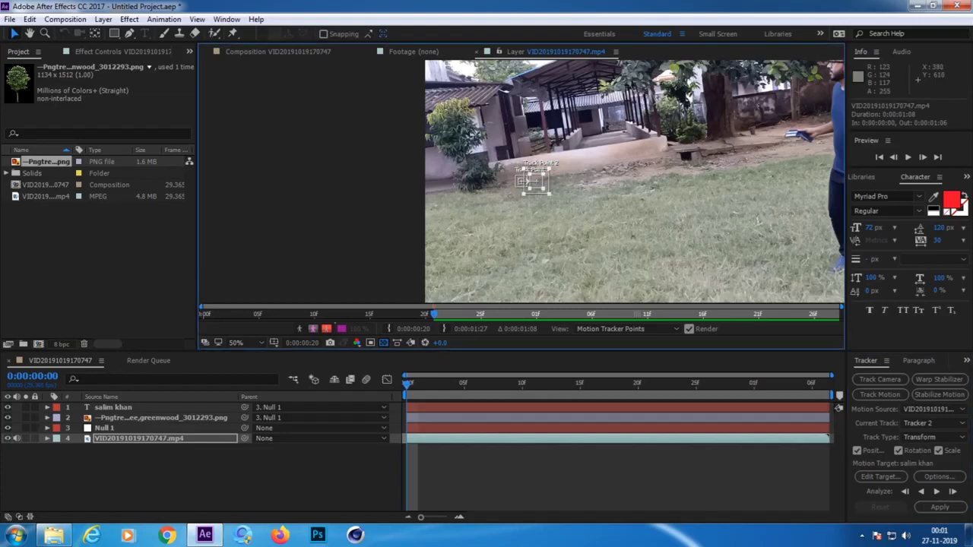
pyautogui.moveTo(534, 182)
pyautogui.mouseDown()
pyautogui.moveTo(680, 207)
pyautogui.moveTo(658, 135)
pyautogui.mouseUp()
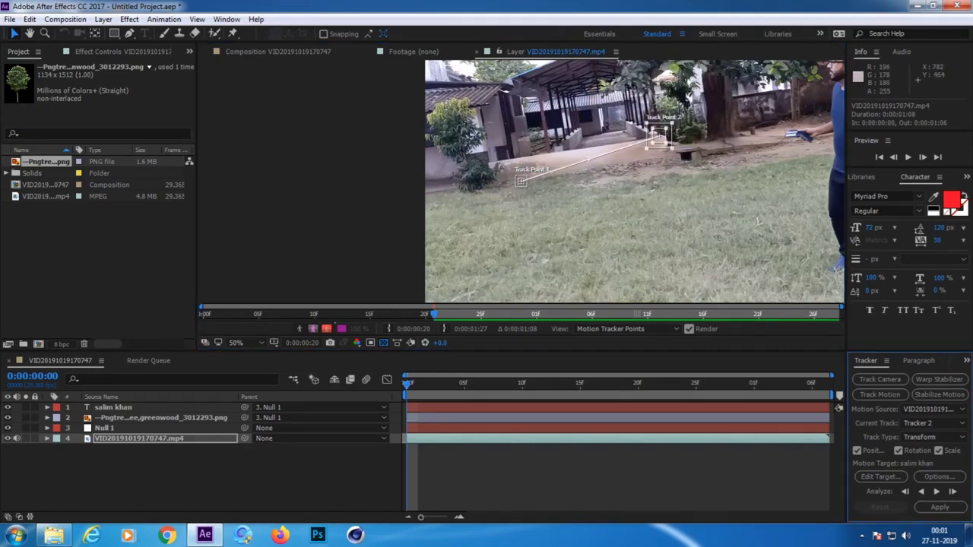
# - Place Track Point 1 on the low wall edge and refine both points at 100% zoom
pyautogui.click(522, 180)
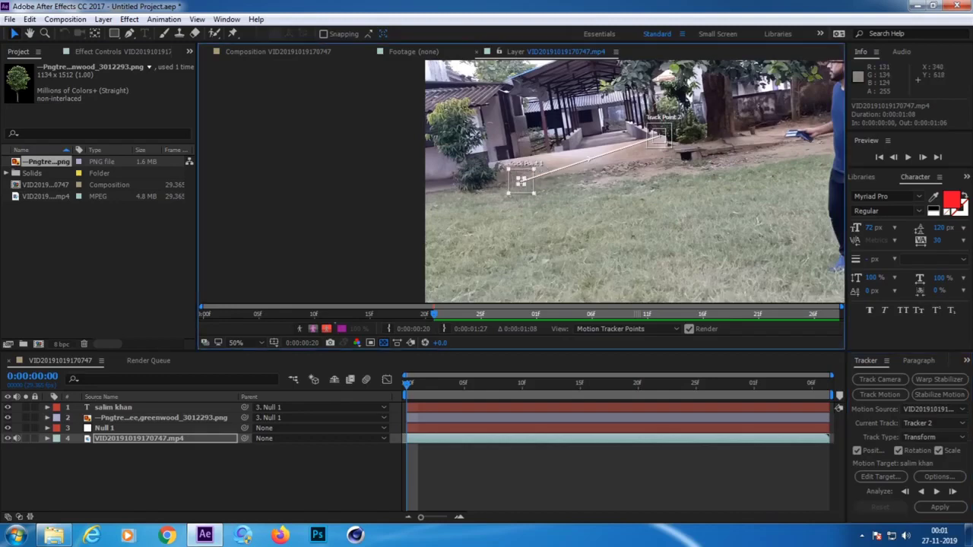
pyautogui.moveTo(522, 180); pyautogui.dragTo(513, 178)
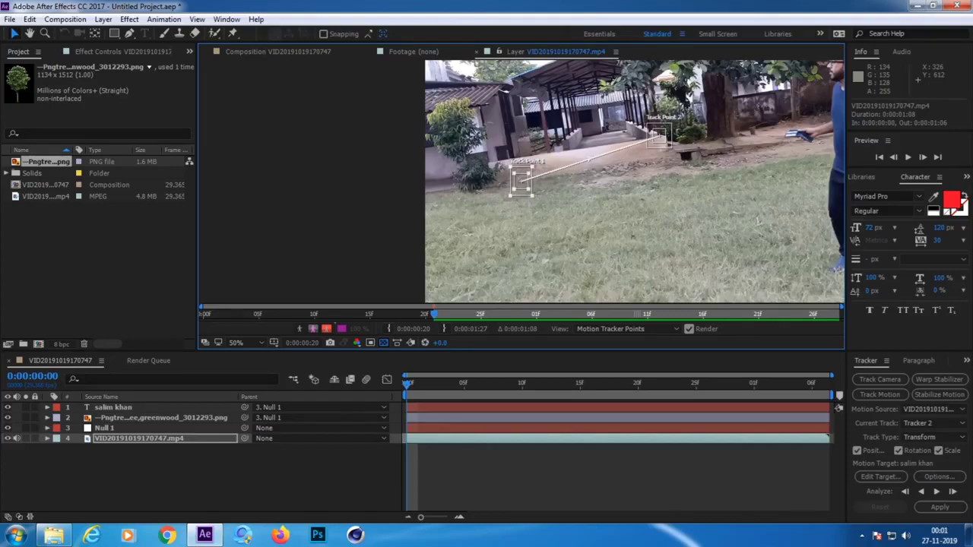
pyautogui.moveTo(522, 180); pyautogui.dragTo(542, 158)
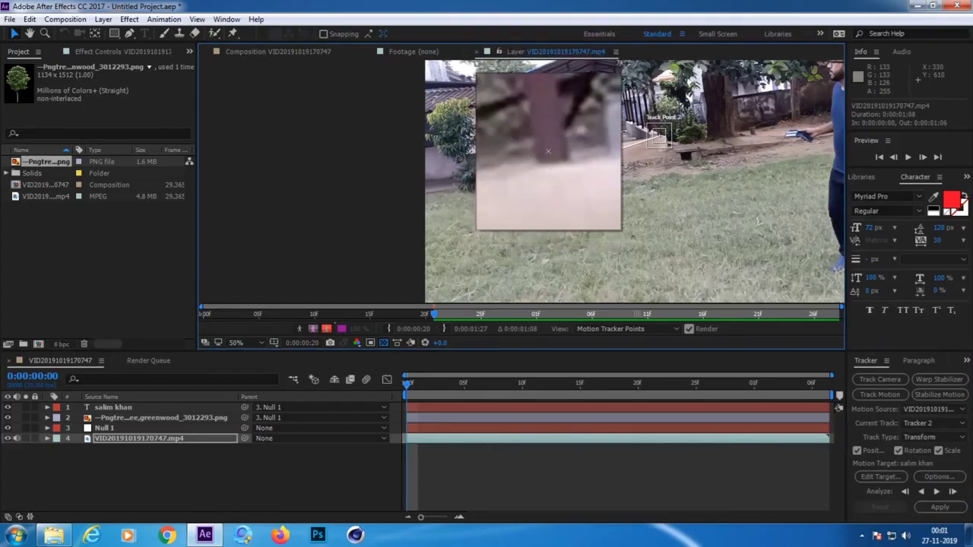
pyautogui.moveTo(542, 158)
pyautogui.mouseDown()
pyautogui.moveTo(578, 203)
pyautogui.moveTo(550, 152)
pyautogui.mouseUp()
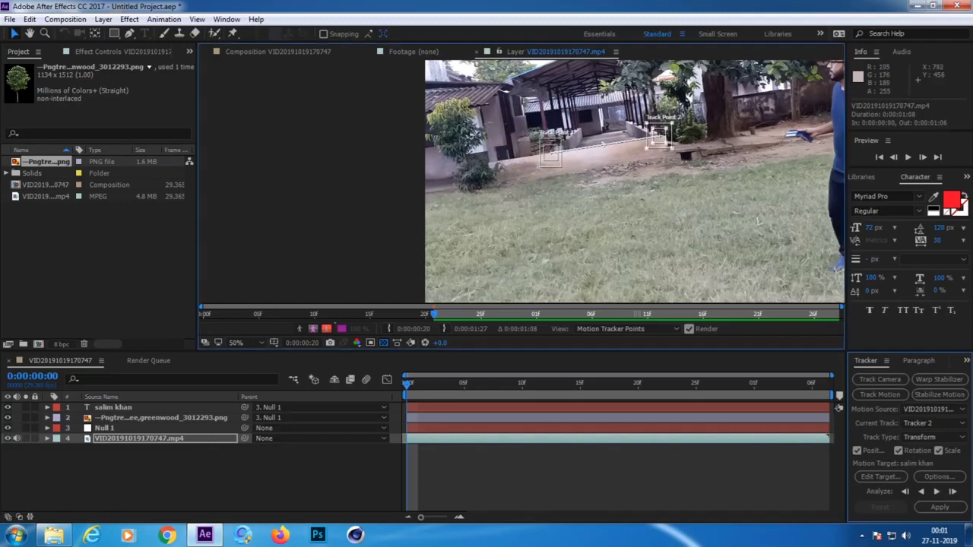
pyautogui.moveTo(658, 135); pyautogui.dragTo(660, 136)
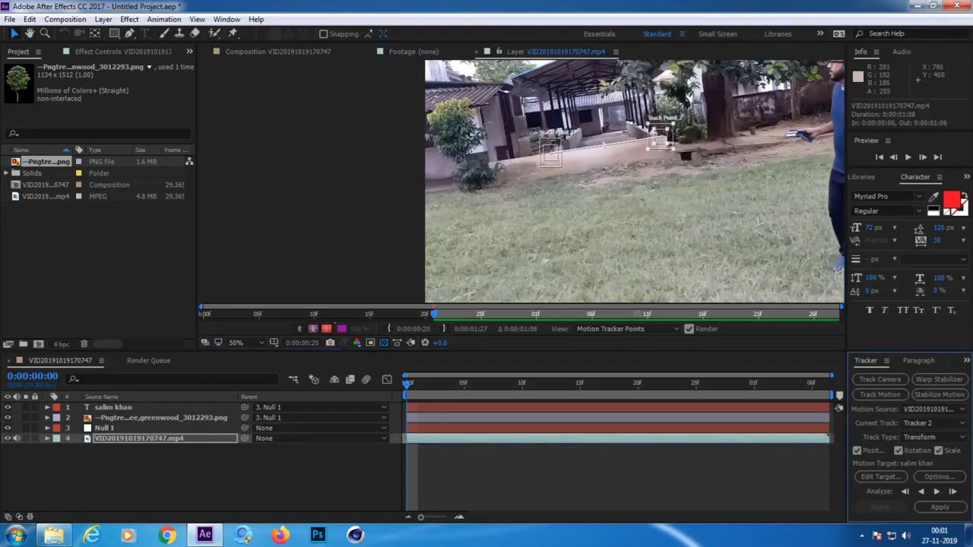
pyautogui.press('.')
pyautogui.press('.')
pyautogui.moveTo(516, 183); pyautogui.dragTo(521, 181)
pyautogui.press(',')
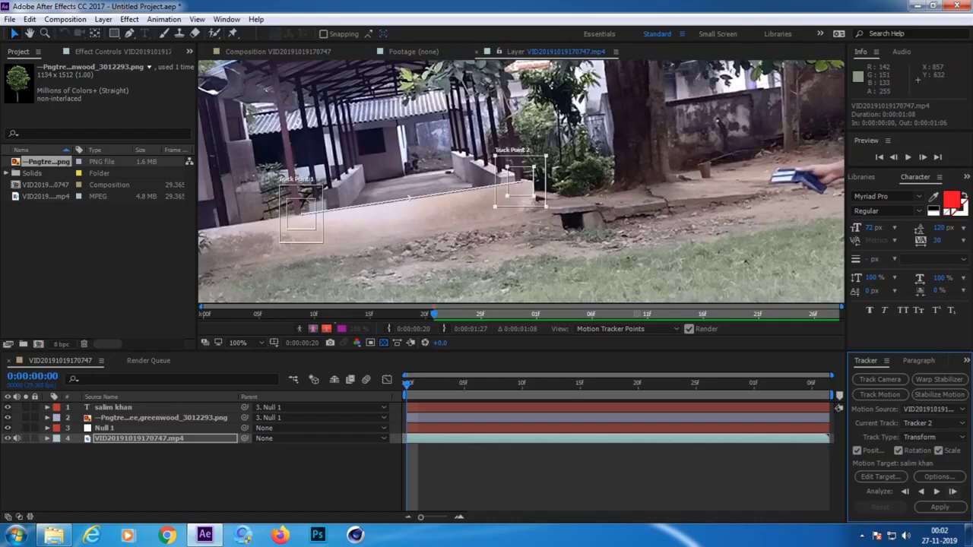
# - Analyze both track points forward through the clip
pyautogui.click(952, 492)
pyautogui.click(953, 492)
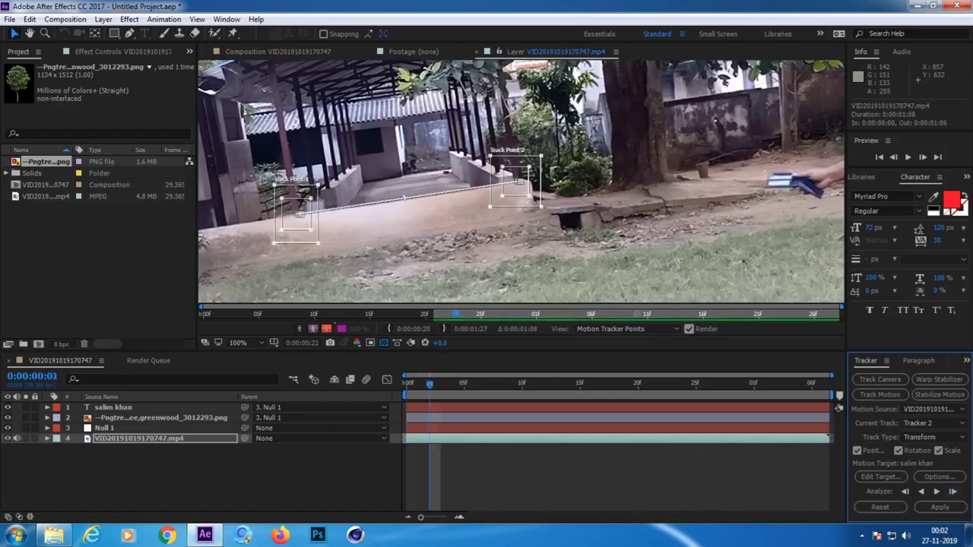
pyautogui.click(952, 492)
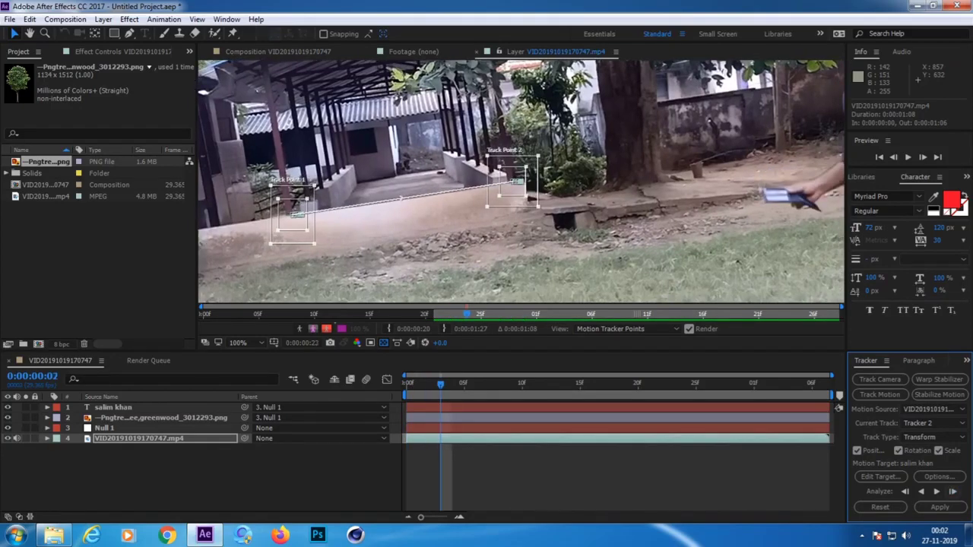
pyautogui.click(952, 492)
pyautogui.click(953, 492)
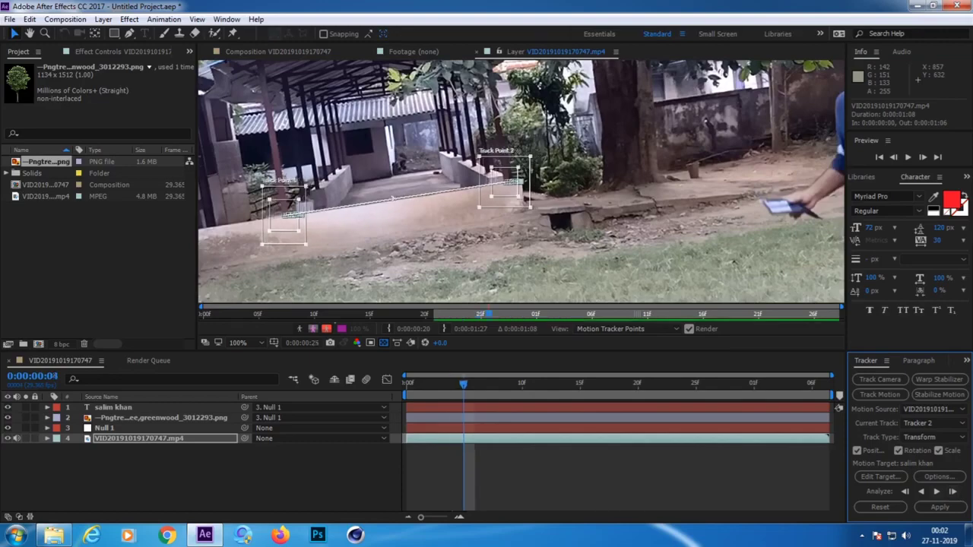
pyautogui.click(937, 492)
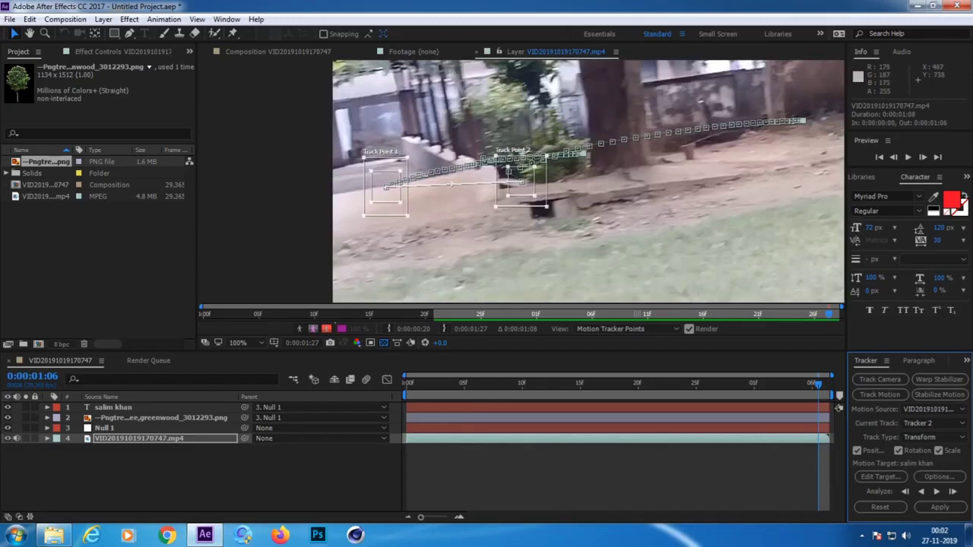
# - Review earlier tracked frames and re-analyze the track frame by frame
pyautogui.press('space')
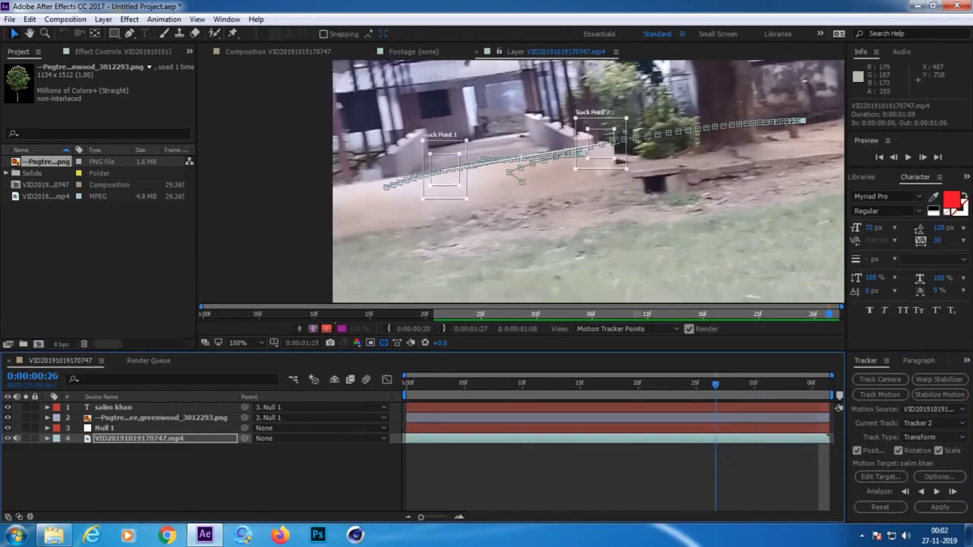
pyautogui.press('pageup')
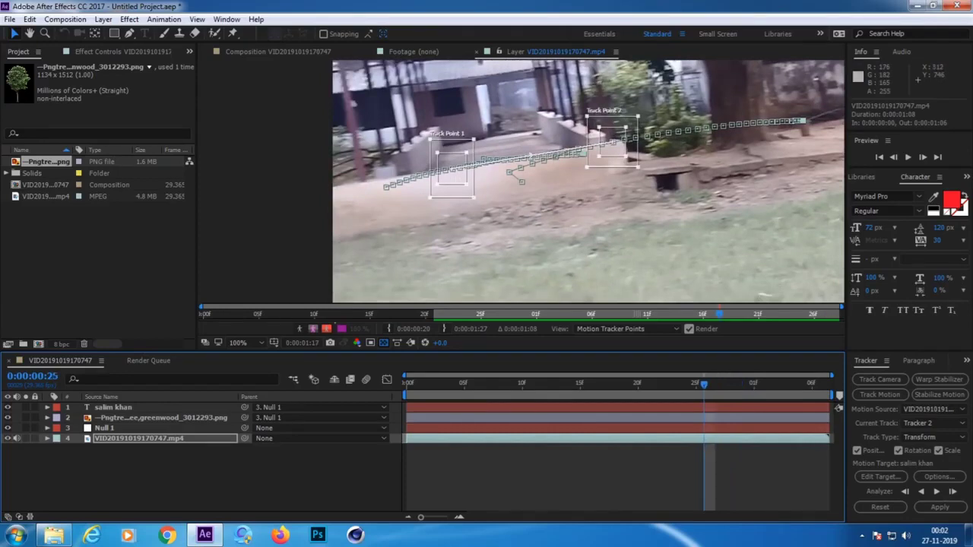
pyautogui.press('pagedown')
pyautogui.press('pagedown')
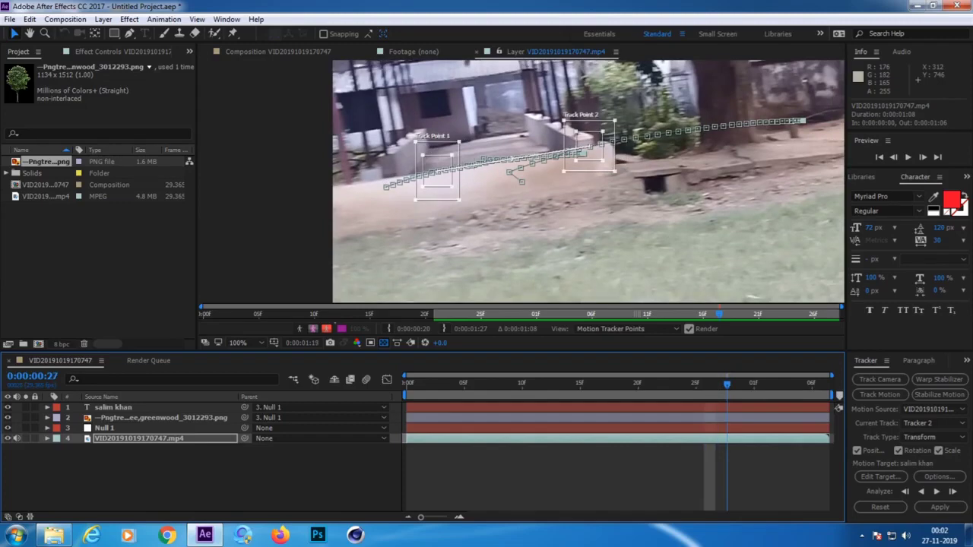
pyautogui.press('pageup')
pyautogui.press('pageup')
pyautogui.press('pageup')
pyautogui.press('pageup')
pyautogui.press('pageup')
pyautogui.press('pageup')
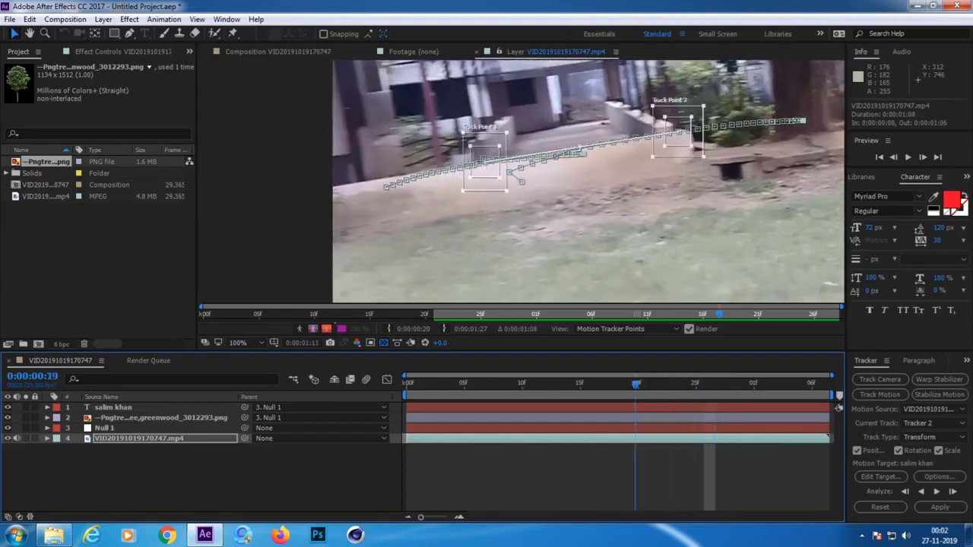
pyautogui.press('pageup')
pyautogui.press('pageup')
pyautogui.press('pageup')
pyautogui.press('pageup')
pyautogui.press('pageup')
pyautogui.press('pageup')
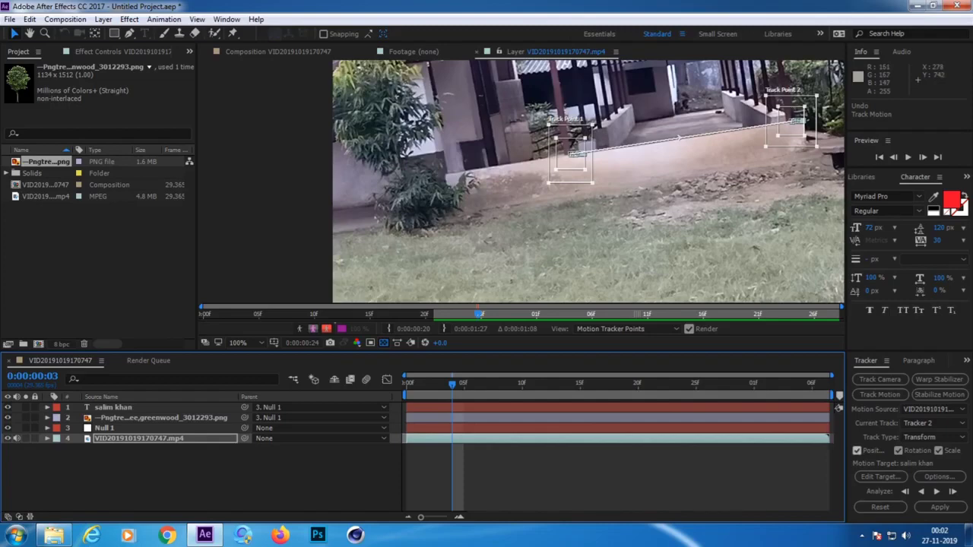
pyautogui.click(953, 492)
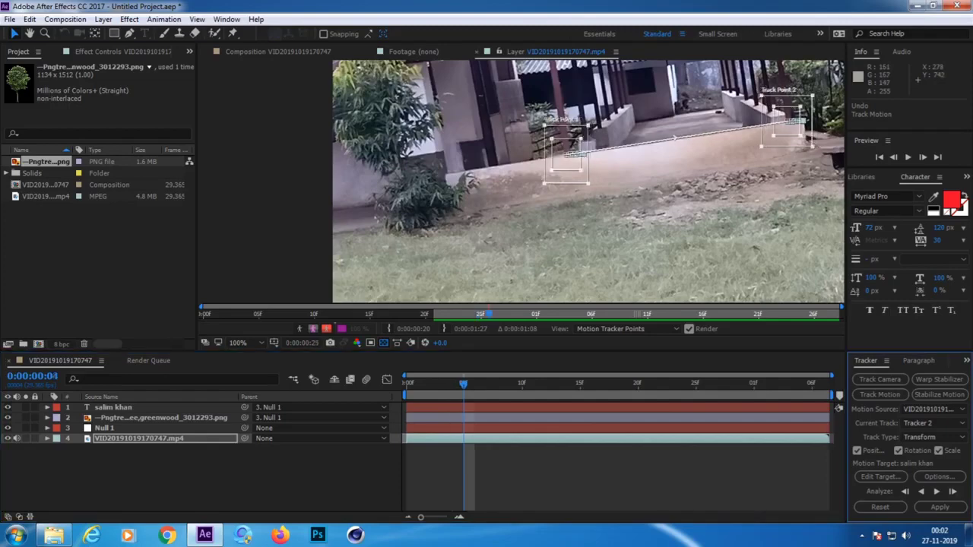
pyautogui.click(953, 492)
pyautogui.click(952, 492)
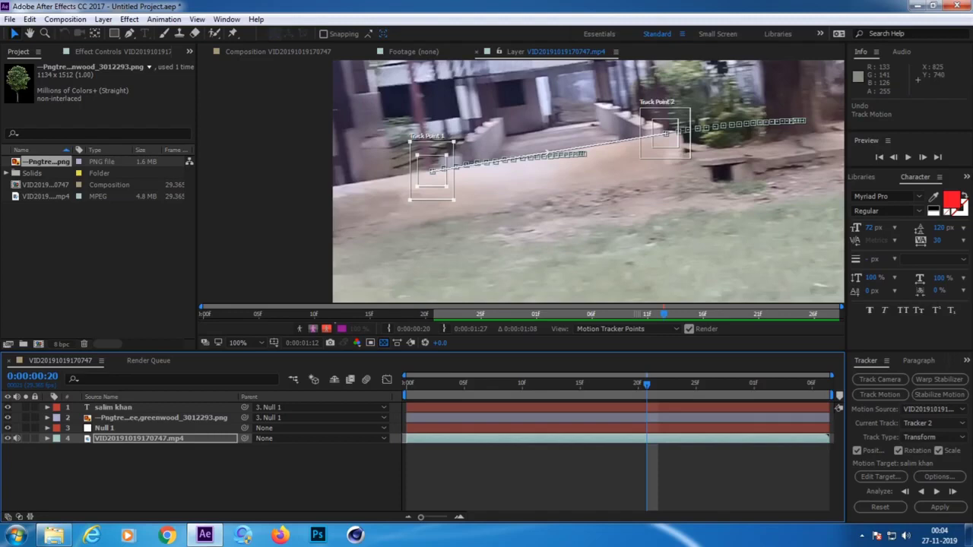
# - End the work area at 20f, trim the composition to it, and preview
pyautogui.press('n')
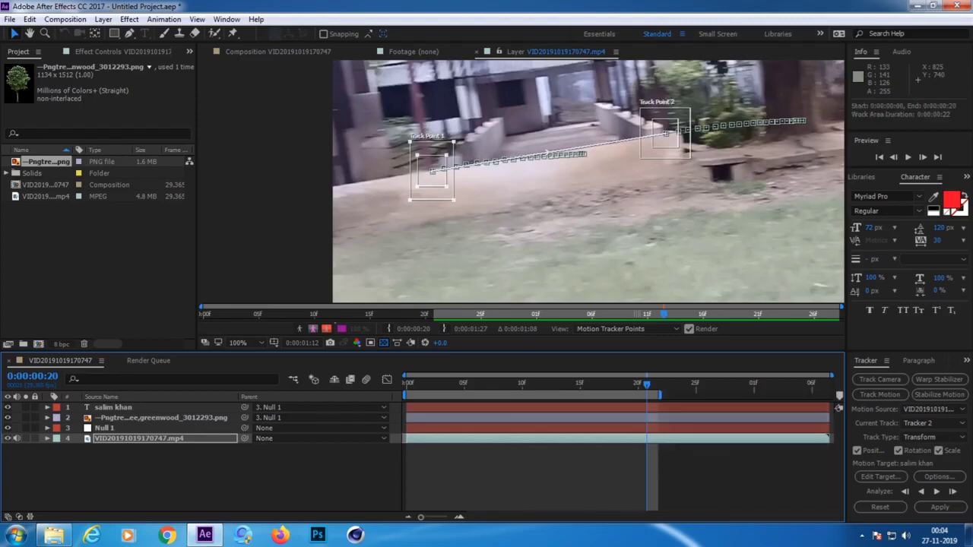
pyautogui.press('n')
pyautogui.rightClick(632, 394)
pyautogui.click(684, 439)
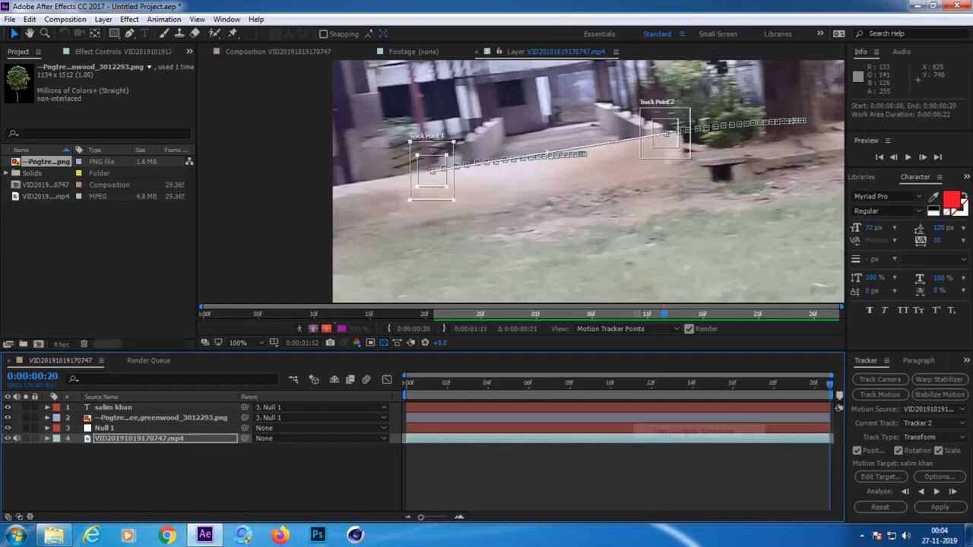
pyautogui.press('space')
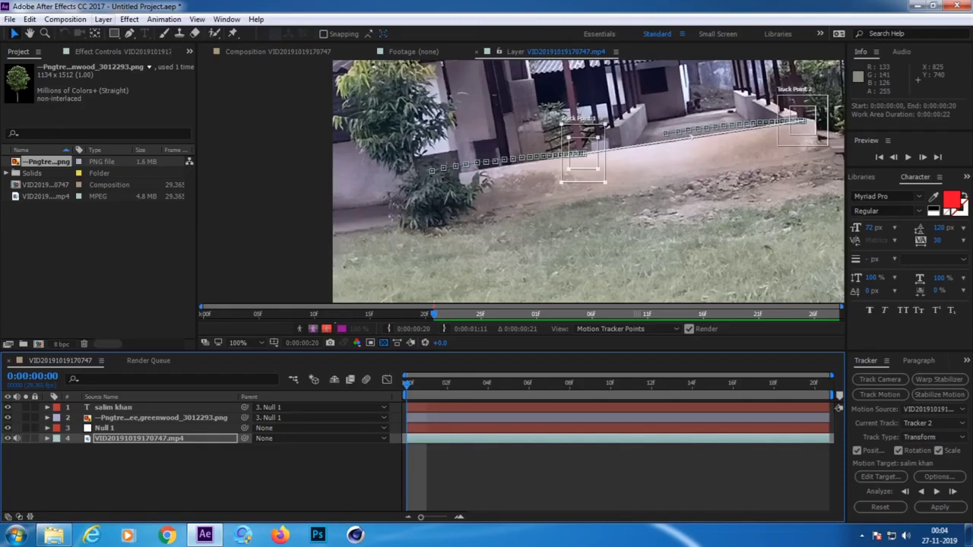
# - Add a new null object layer, Null 2
pyautogui.click(103, 19)
pyautogui.moveTo(129, 33)
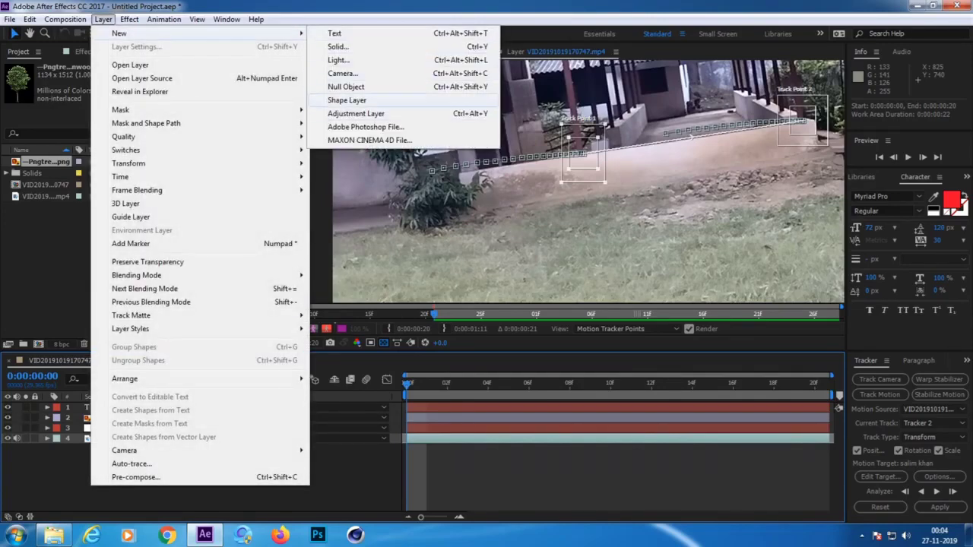
pyautogui.click(346, 86)
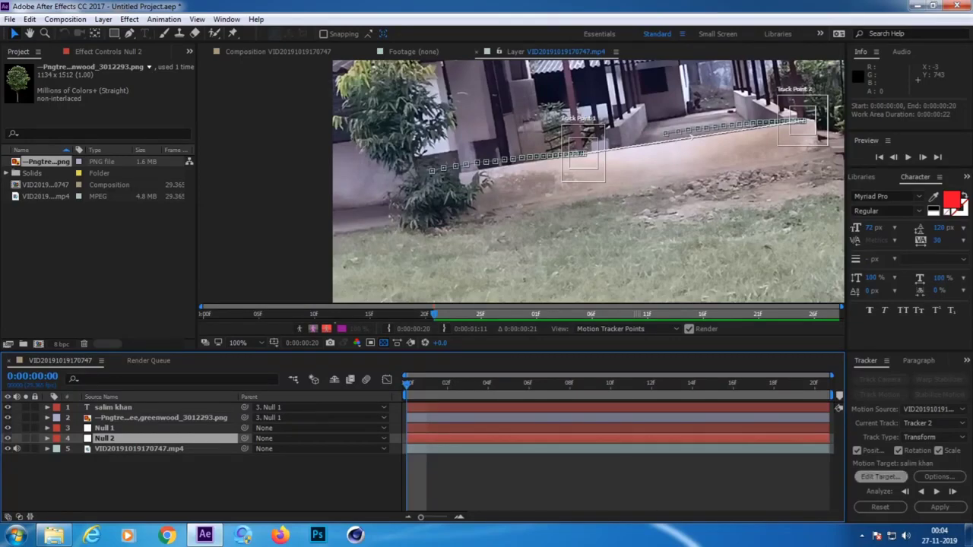
# - Set Null 2 as Tracker 2's motion target and apply the track in X and Y
pyautogui.click(880, 477)
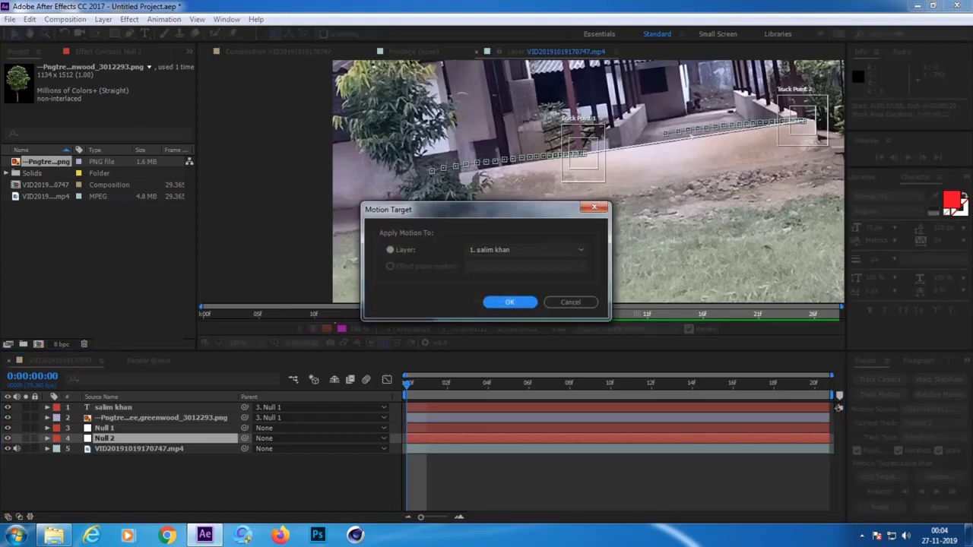
pyautogui.click(525, 249)
pyautogui.click(502, 304)
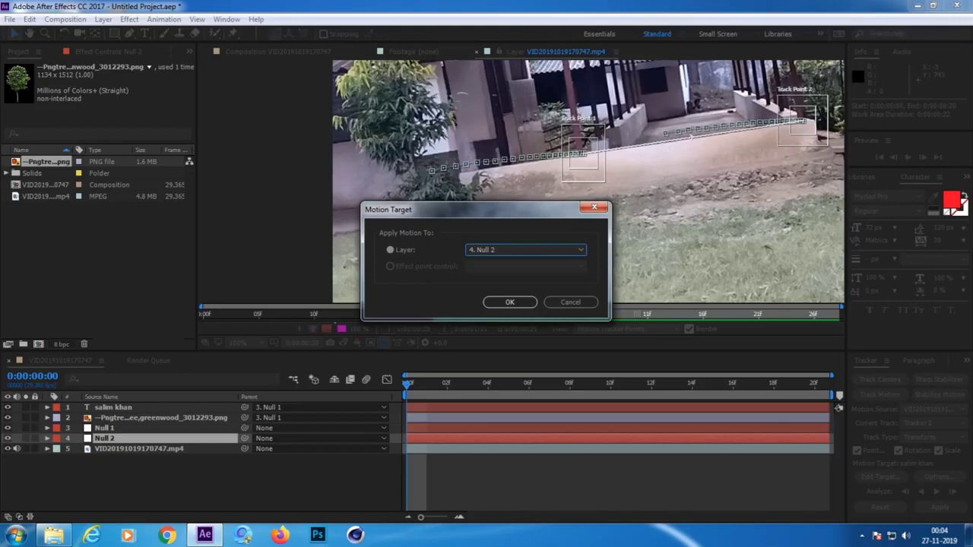
pyautogui.click(509, 302)
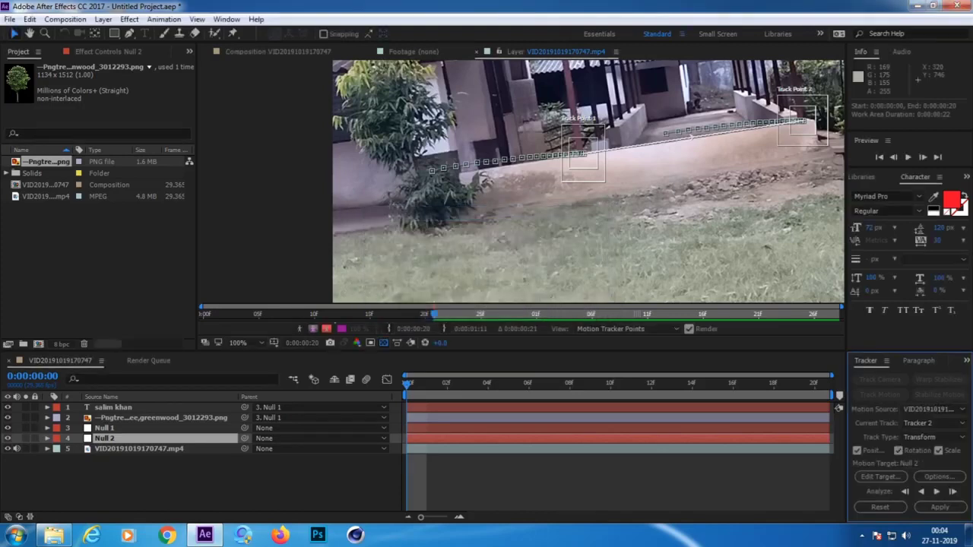
pyautogui.click(939, 507)
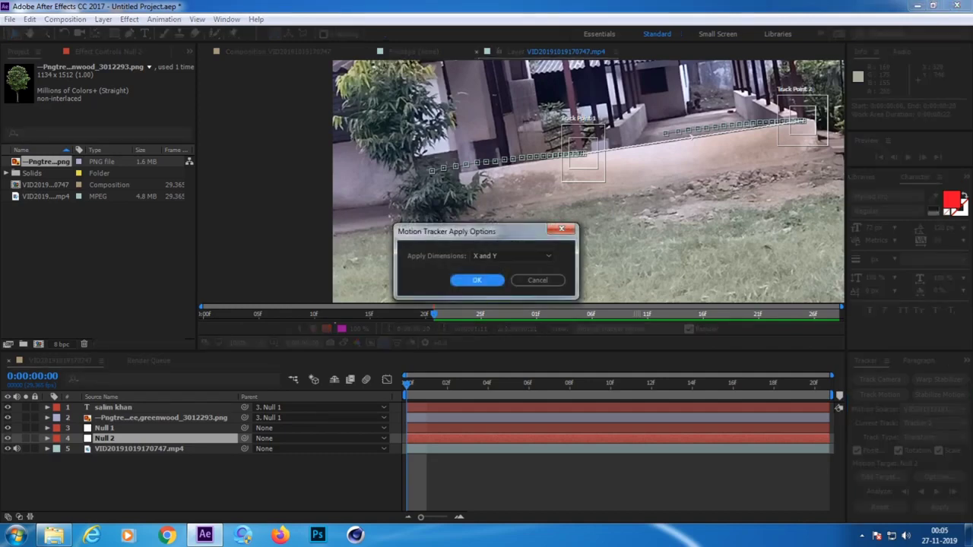
pyautogui.press('Return')
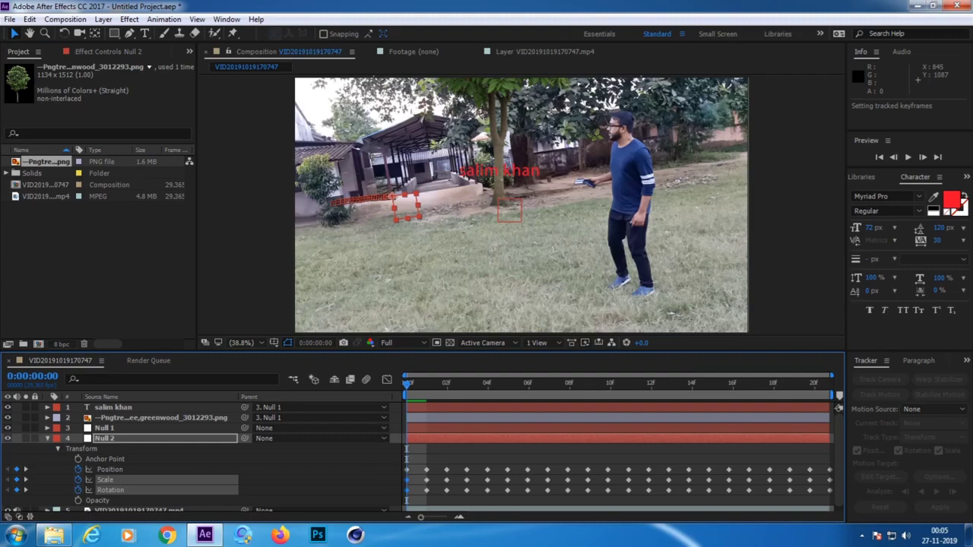
pyautogui.hotkey('ctrl', '`')
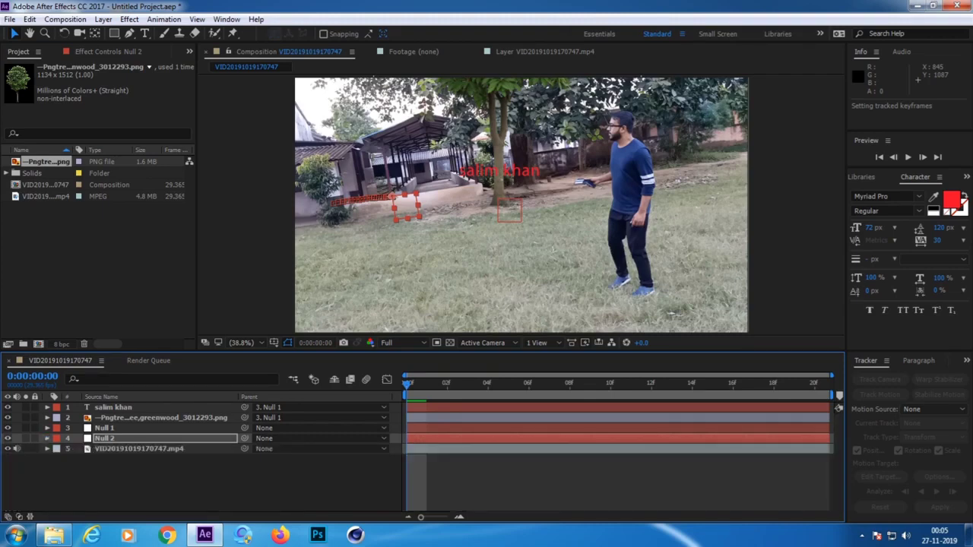
pyautogui.press('space')
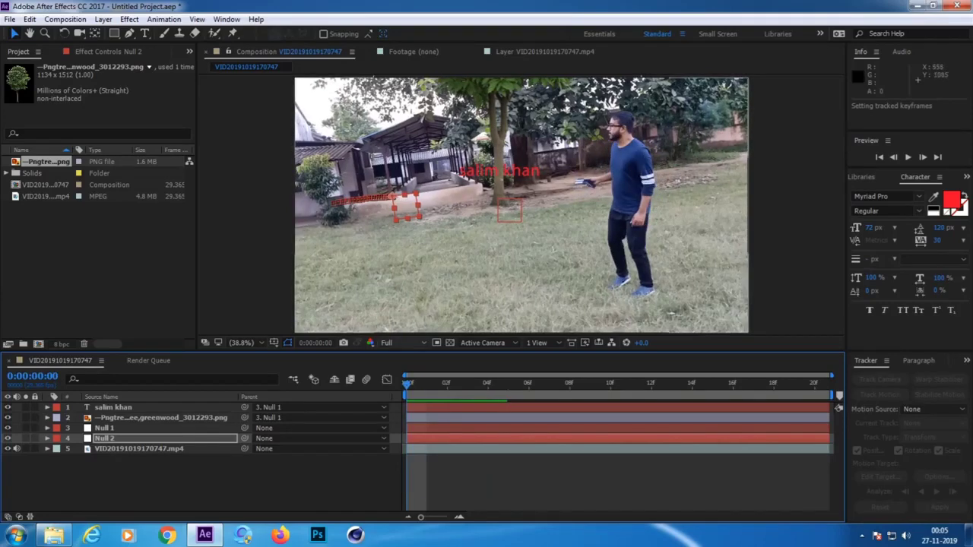
pyautogui.press('space')
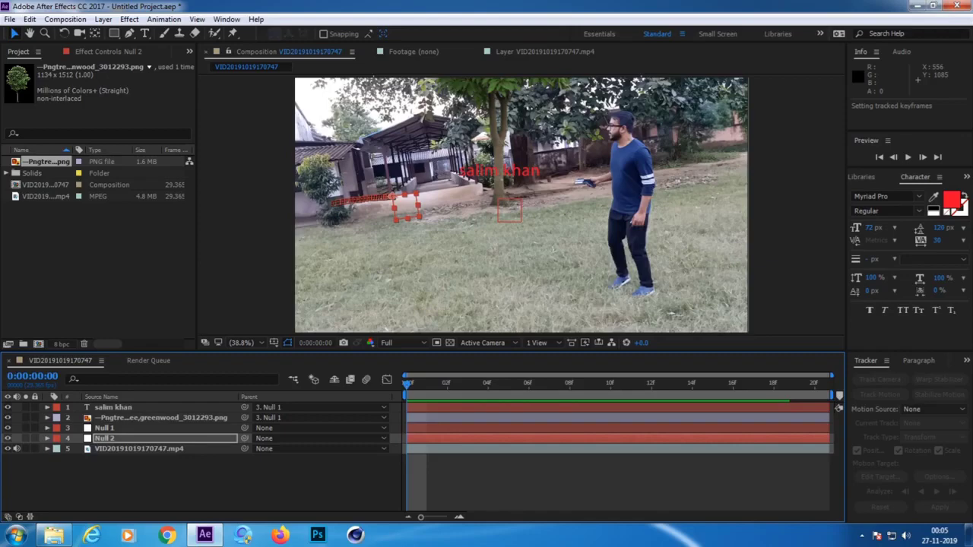
pyautogui.hotkey('ctrl', 'i')
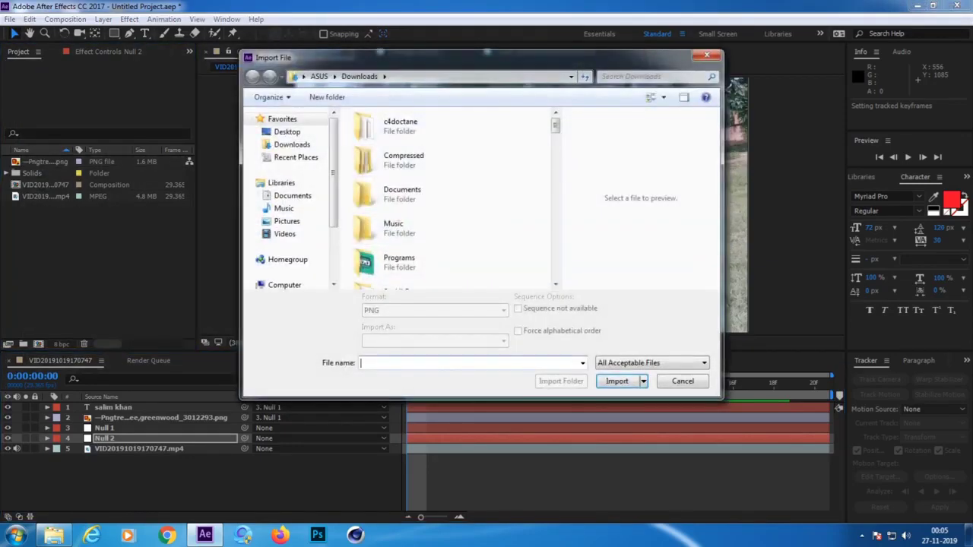
# - Import the 640 x 960 bike rider JPEG from Downloads and add it as layer 1
pyautogui.scroll(-2, 425, 131)
pyautogui.scroll(-5, 425, 130)
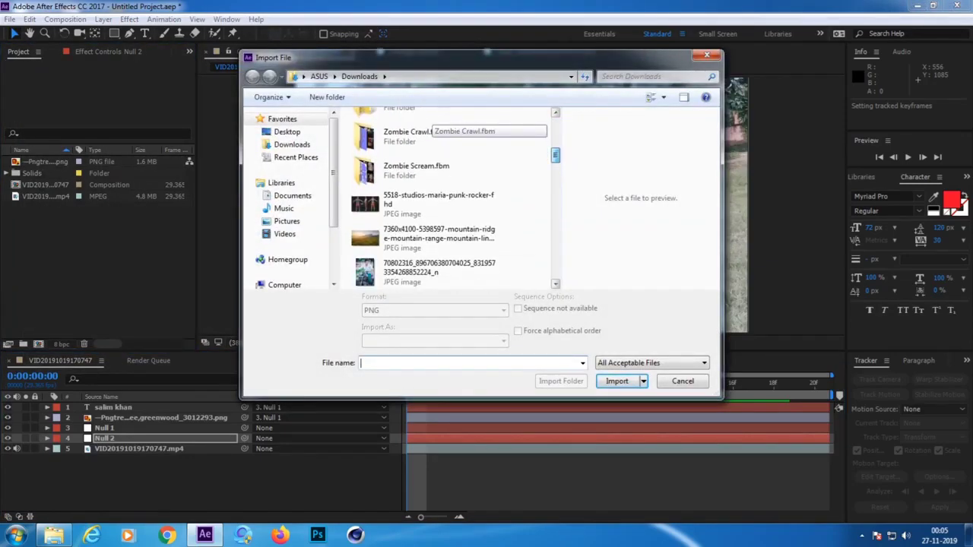
pyautogui.scroll(-2, 426, 185)
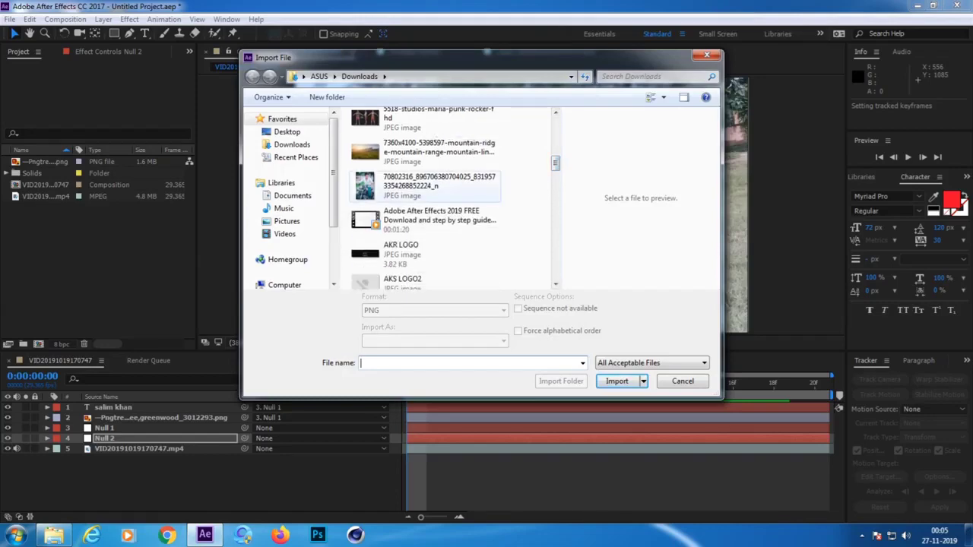
pyautogui.doubleClick(425, 186)
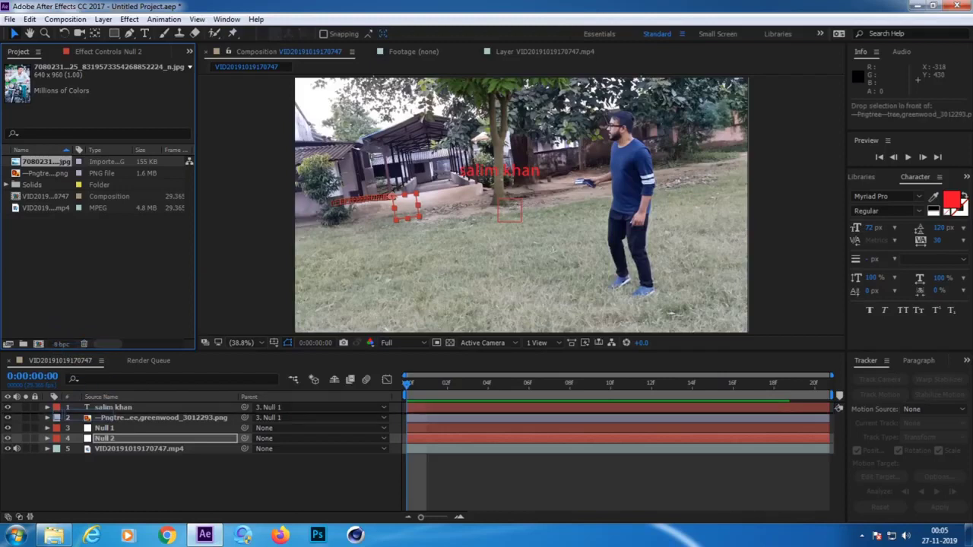
pyautogui.moveTo(68, 405); pyautogui.dragTo(69, 404)
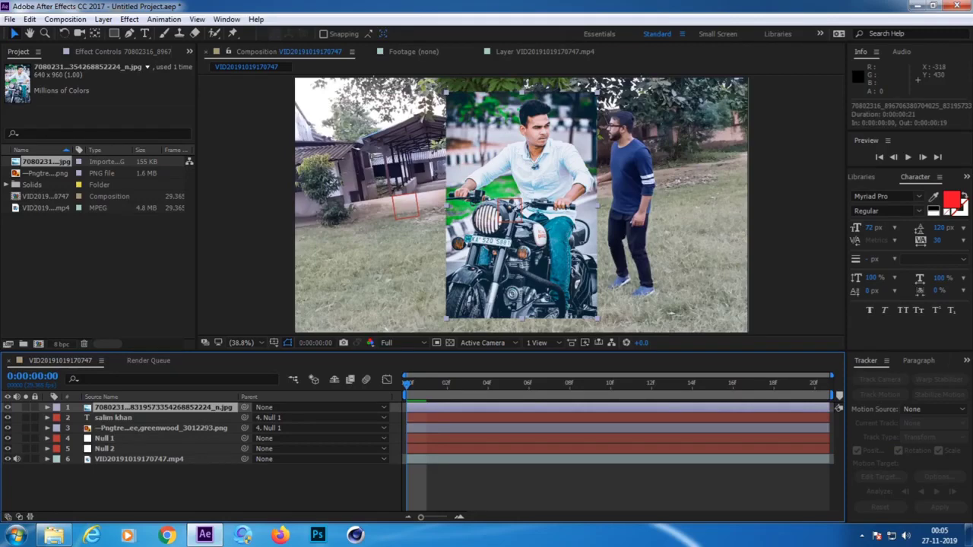
# - Scale the bike photo down to 37% and move it up and left
pyautogui.press('s')
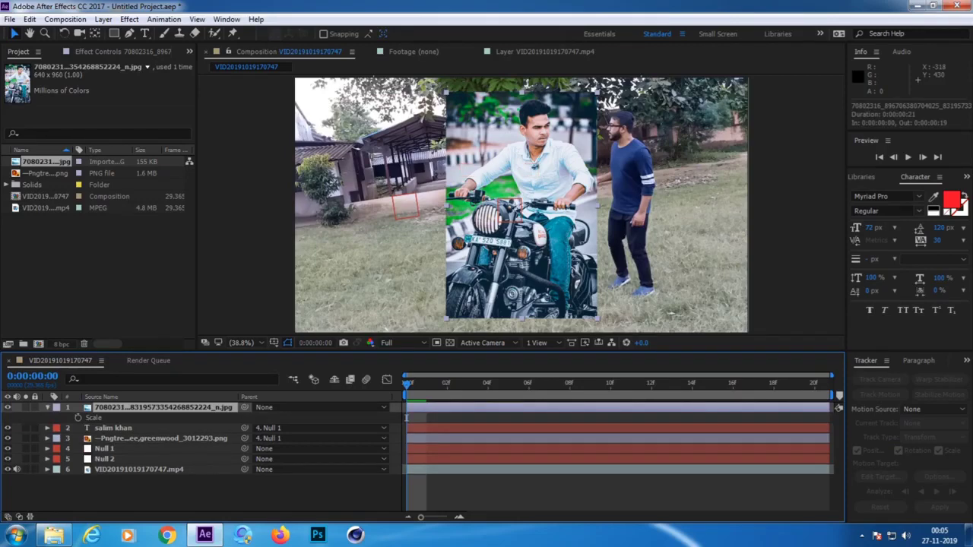
pyautogui.press('F4')
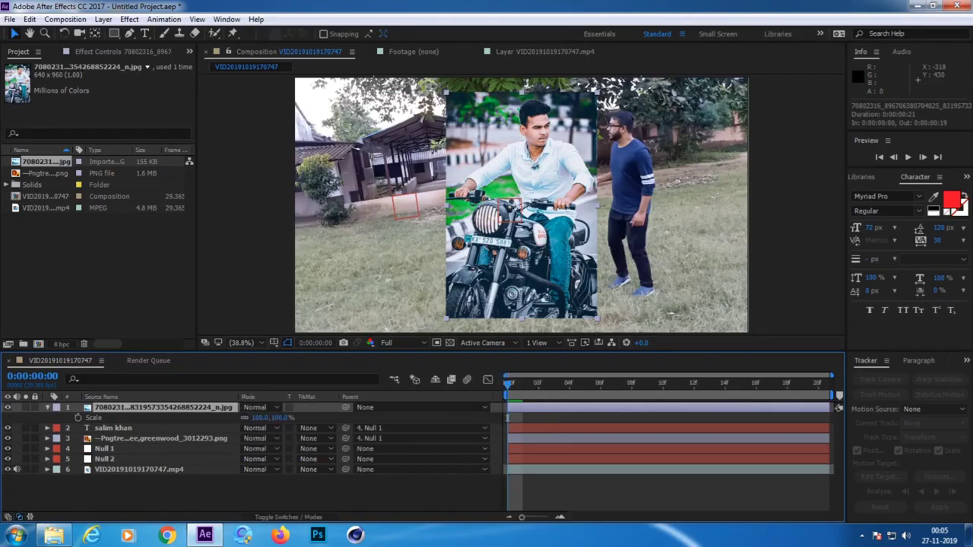
pyautogui.moveTo(262, 418); pyautogui.dragTo(228, 417)
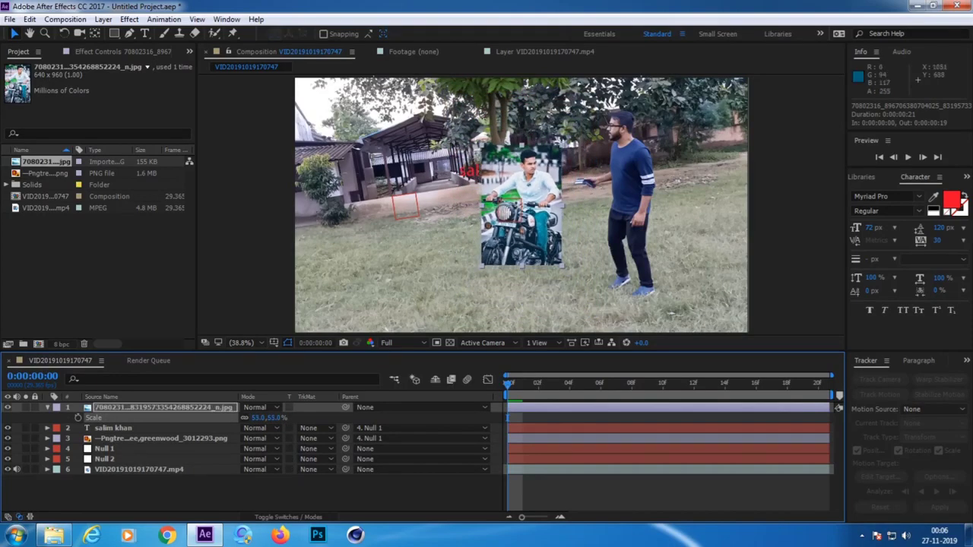
pyautogui.moveTo(566, 252); pyautogui.dragTo(517, 251)
pyautogui.moveTo(472, 216); pyautogui.dragTo(443, 187)
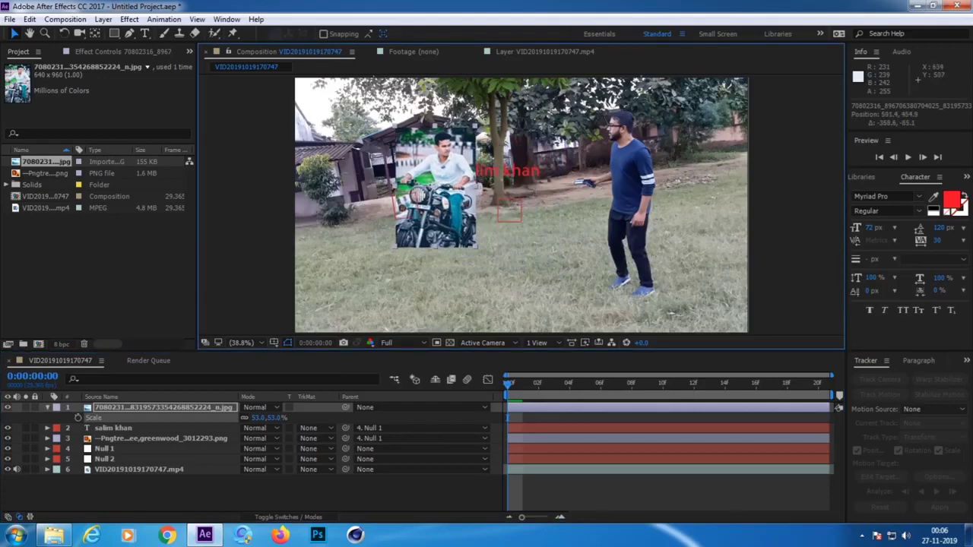
pyautogui.moveTo(263, 418); pyautogui.dragTo(243, 417)
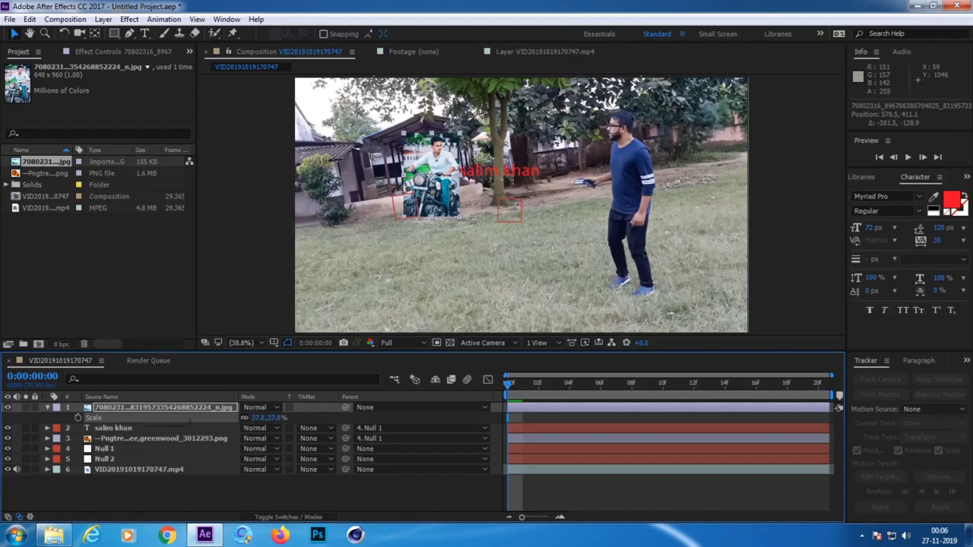
# - Rotate the bike photo to -9° and position it on the ground beside the tree
pyautogui.press('r')
pyautogui.moveTo(253, 418); pyautogui.dragTo(242, 418)
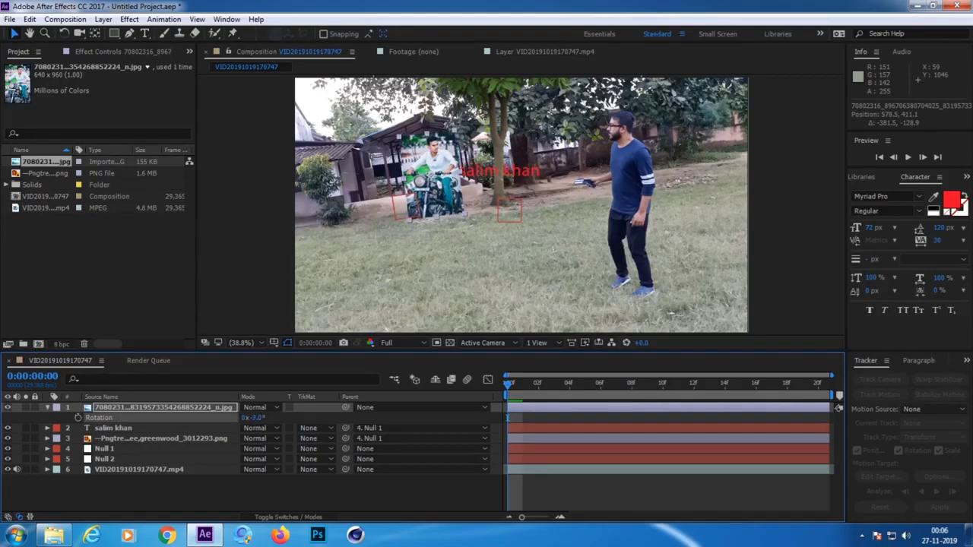
pyautogui.moveTo(475, 217)
pyautogui.mouseDown()
pyautogui.moveTo(424, 181)
pyautogui.moveTo(493, 191)
pyautogui.mouseUp()
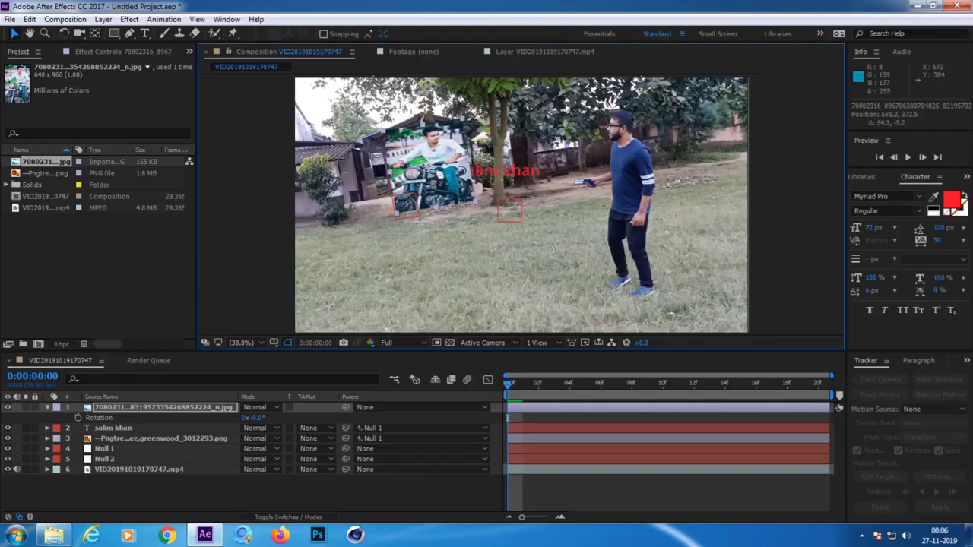
pyautogui.moveTo(493, 190); pyautogui.dragTo(494, 199)
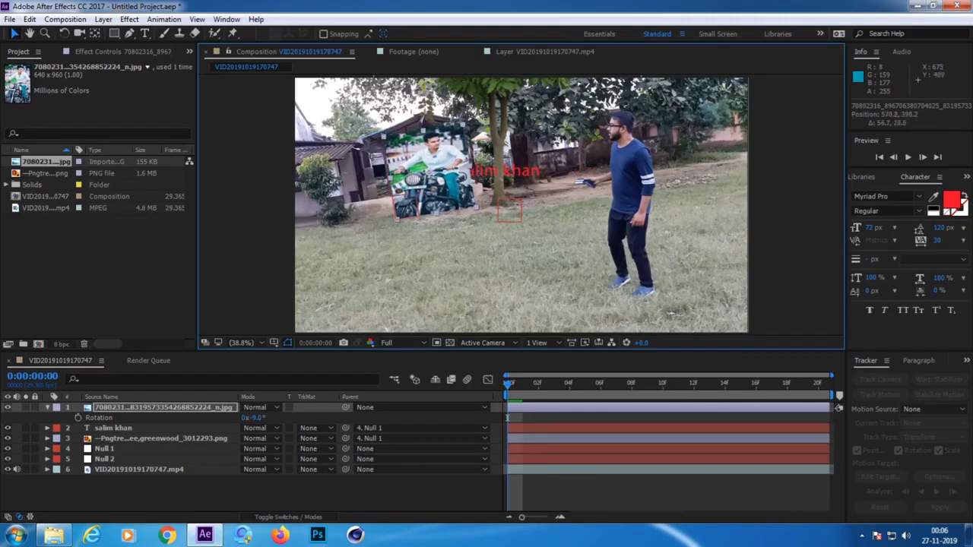
pyautogui.hotkey('shift', 'Left')
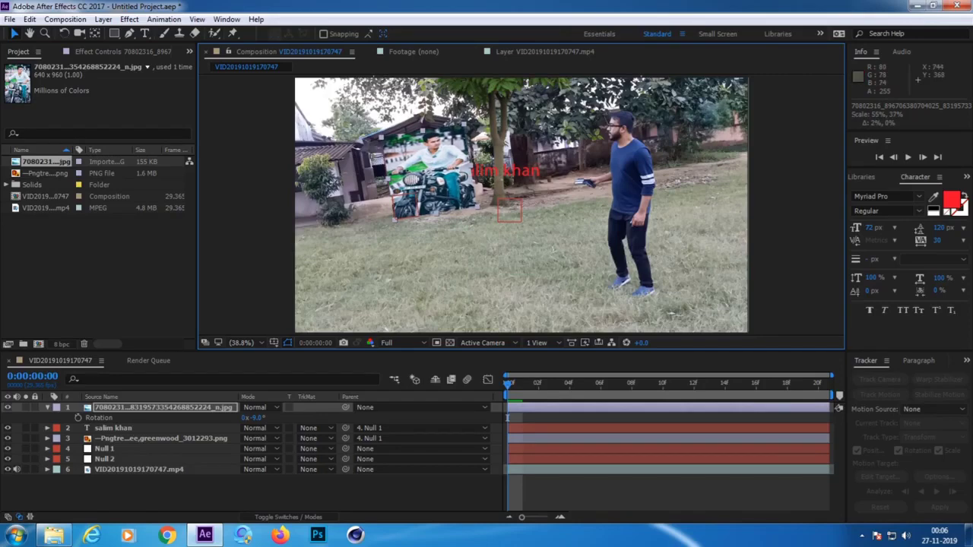
pyautogui.moveTo(446, 174); pyautogui.dragTo(448, 173)
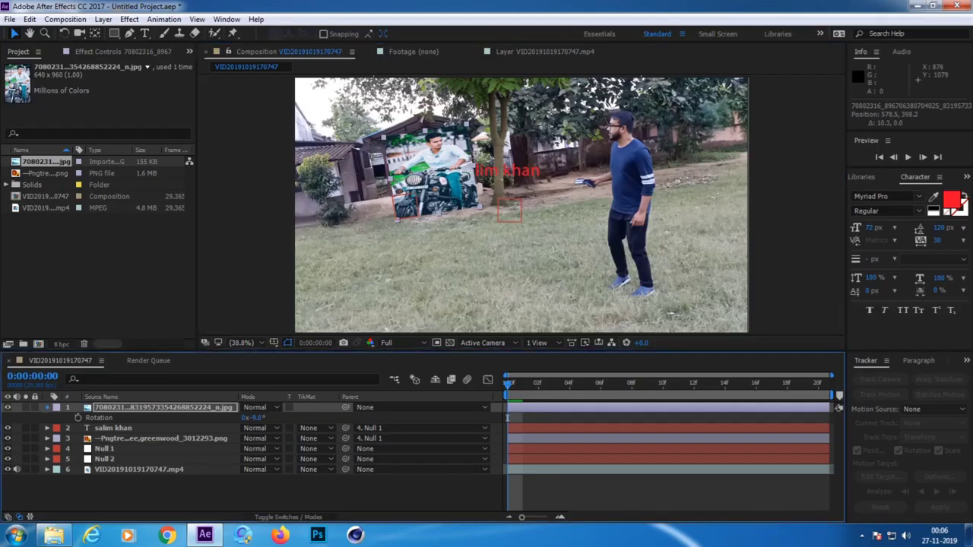
# - Parent the bike photo layer to Null 2 and preview the composition
pyautogui.press('r')
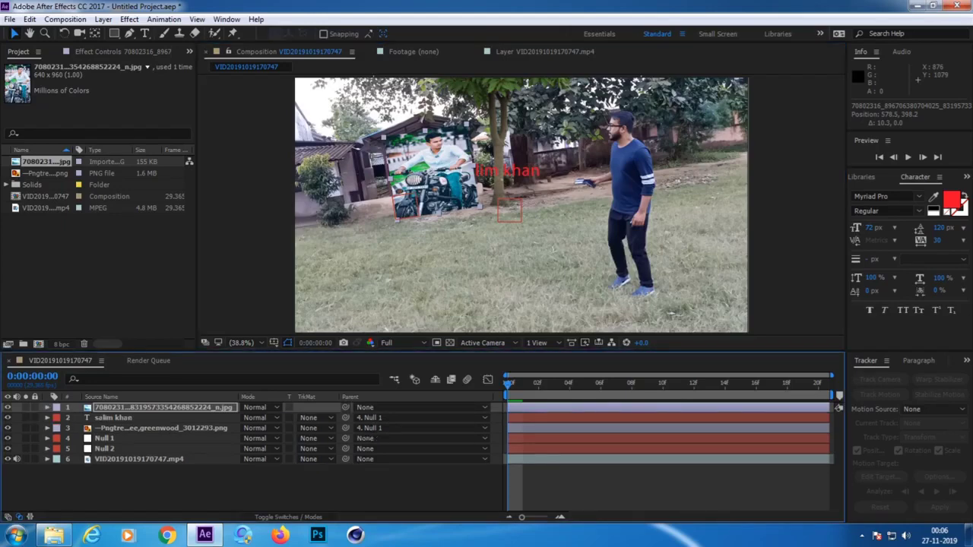
pyautogui.moveTo(345, 408); pyautogui.dragTo(122, 448)
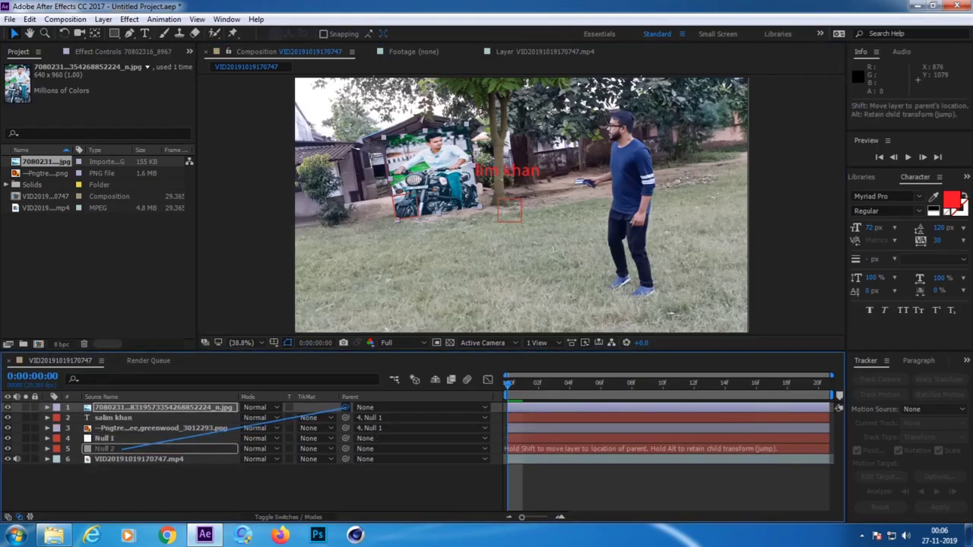
pyautogui.moveTo(122, 448); pyautogui.dragTo(122, 449)
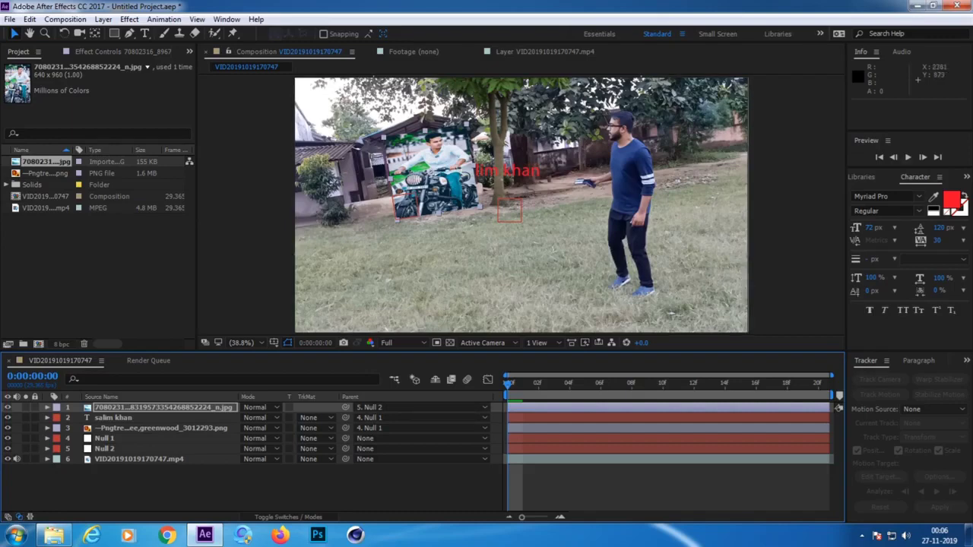
pyautogui.press('space')
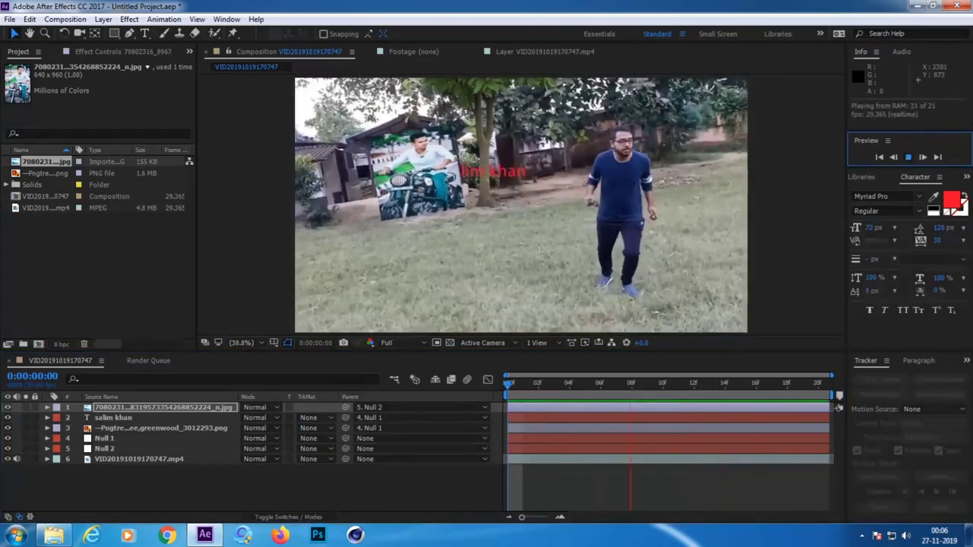
pyautogui.press('space')
pyautogui.press('space')
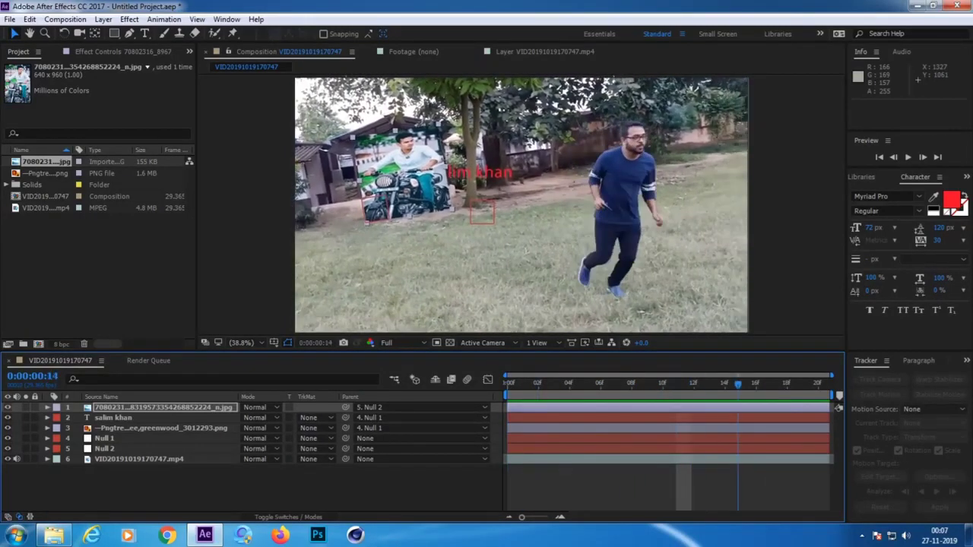
pyautogui.press('space')
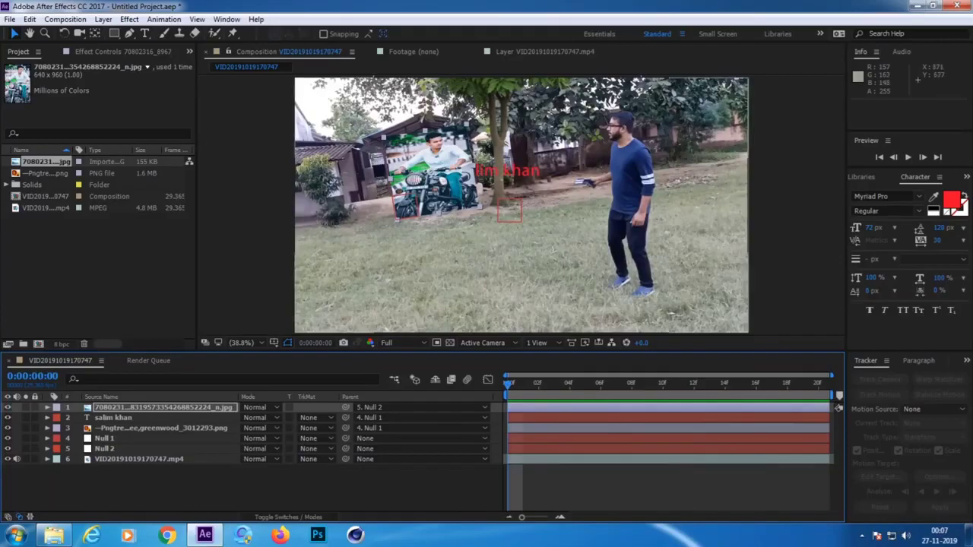